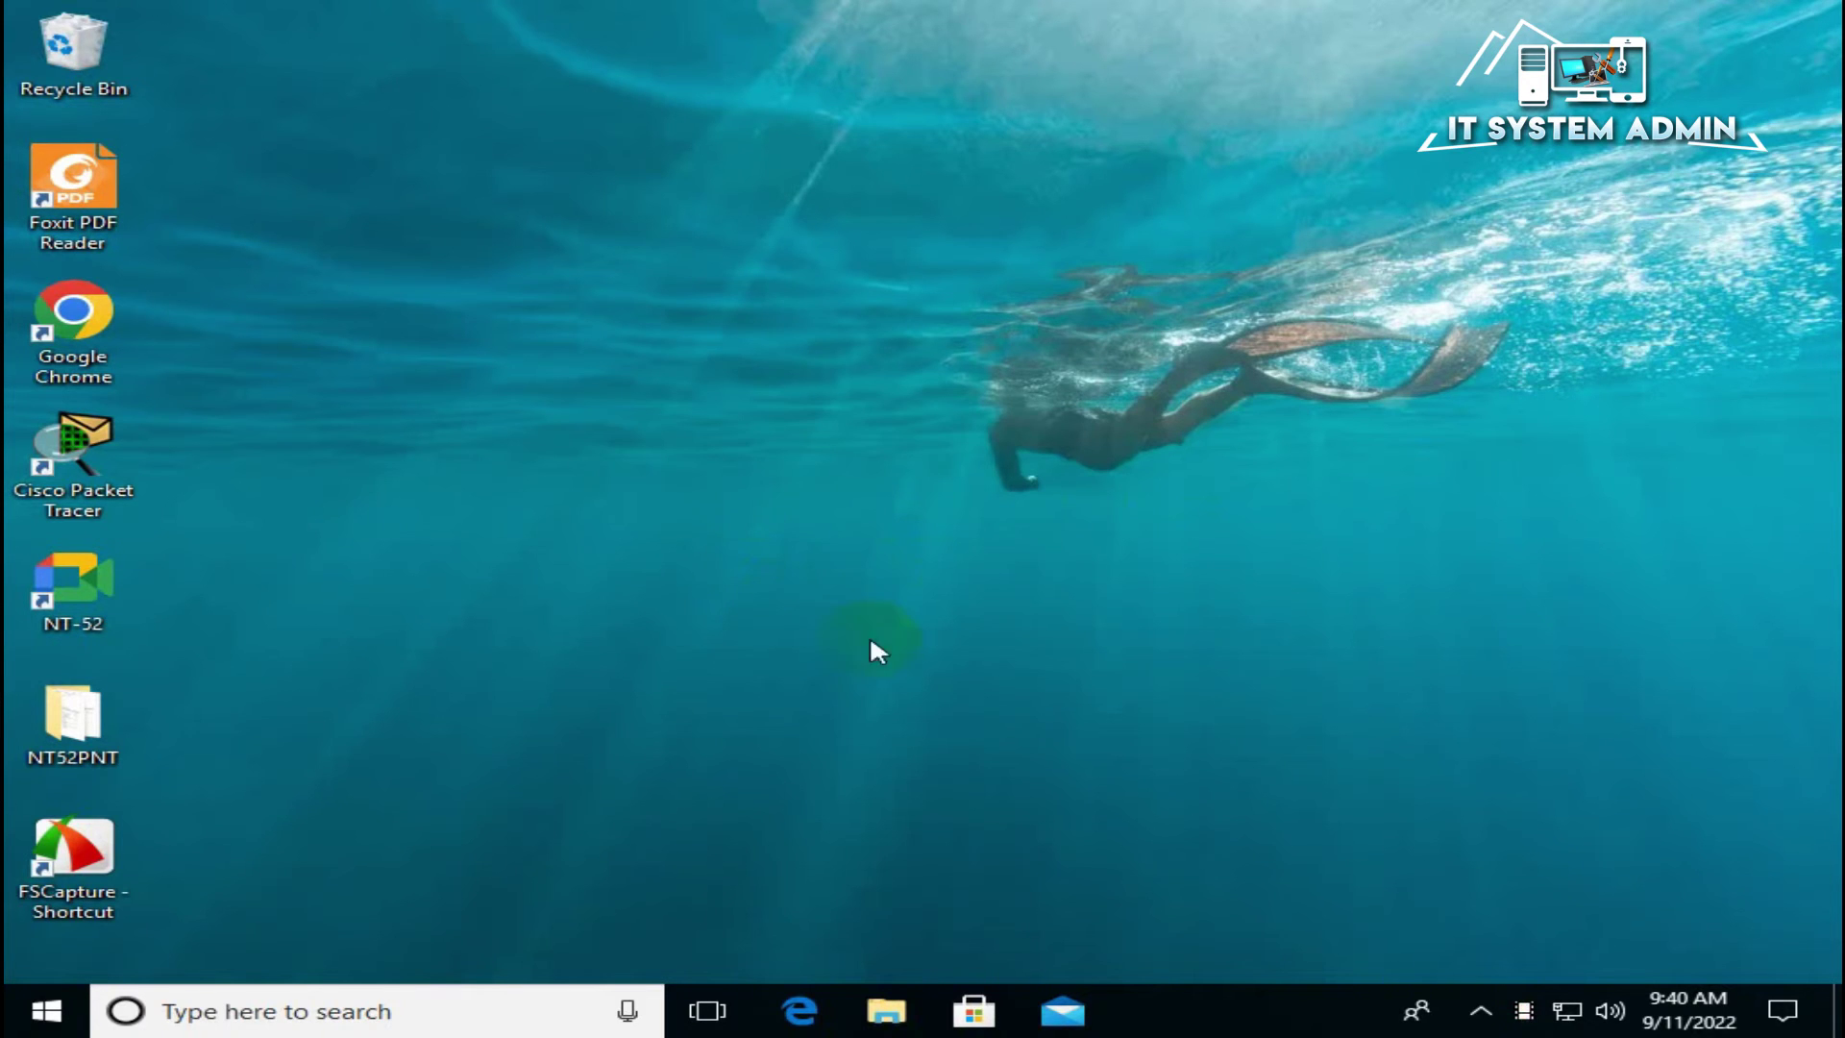
- Confirm in This PC that Local Disk (D:) cannot be opened, dismissing the access-denied error
click(885, 1011)
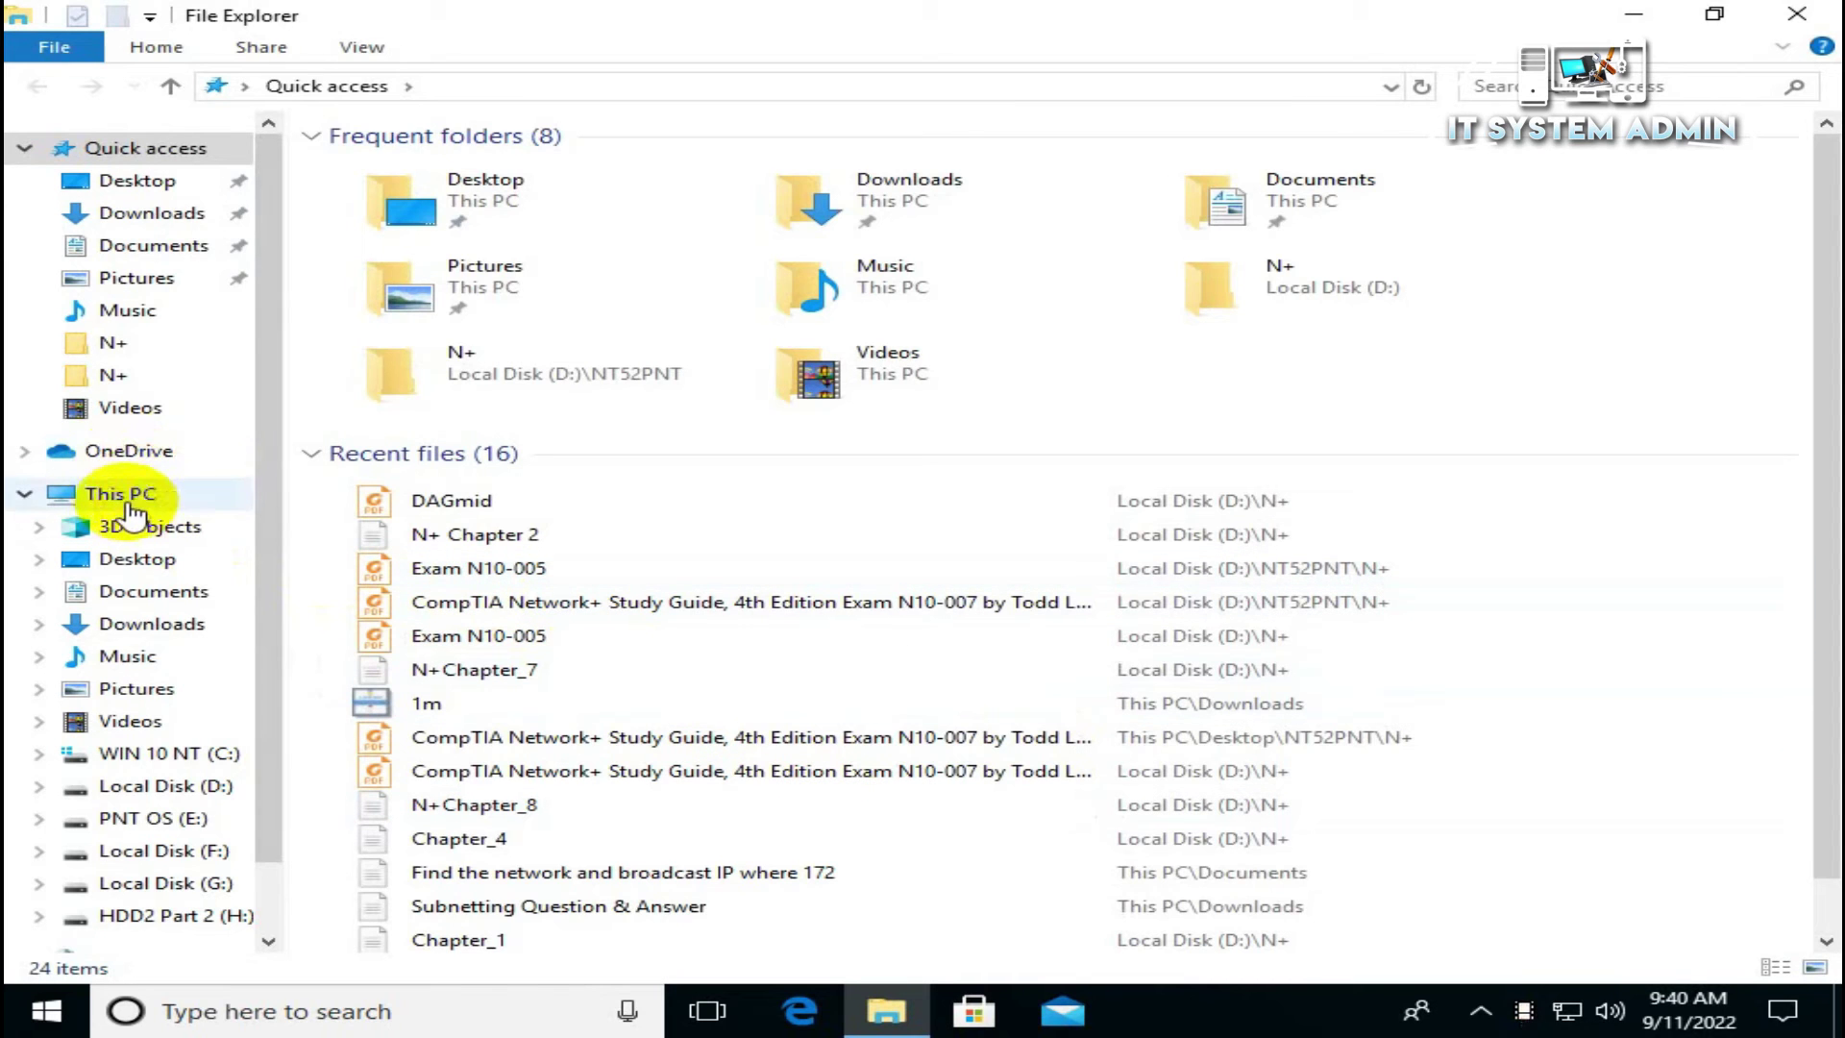
click(171, 505)
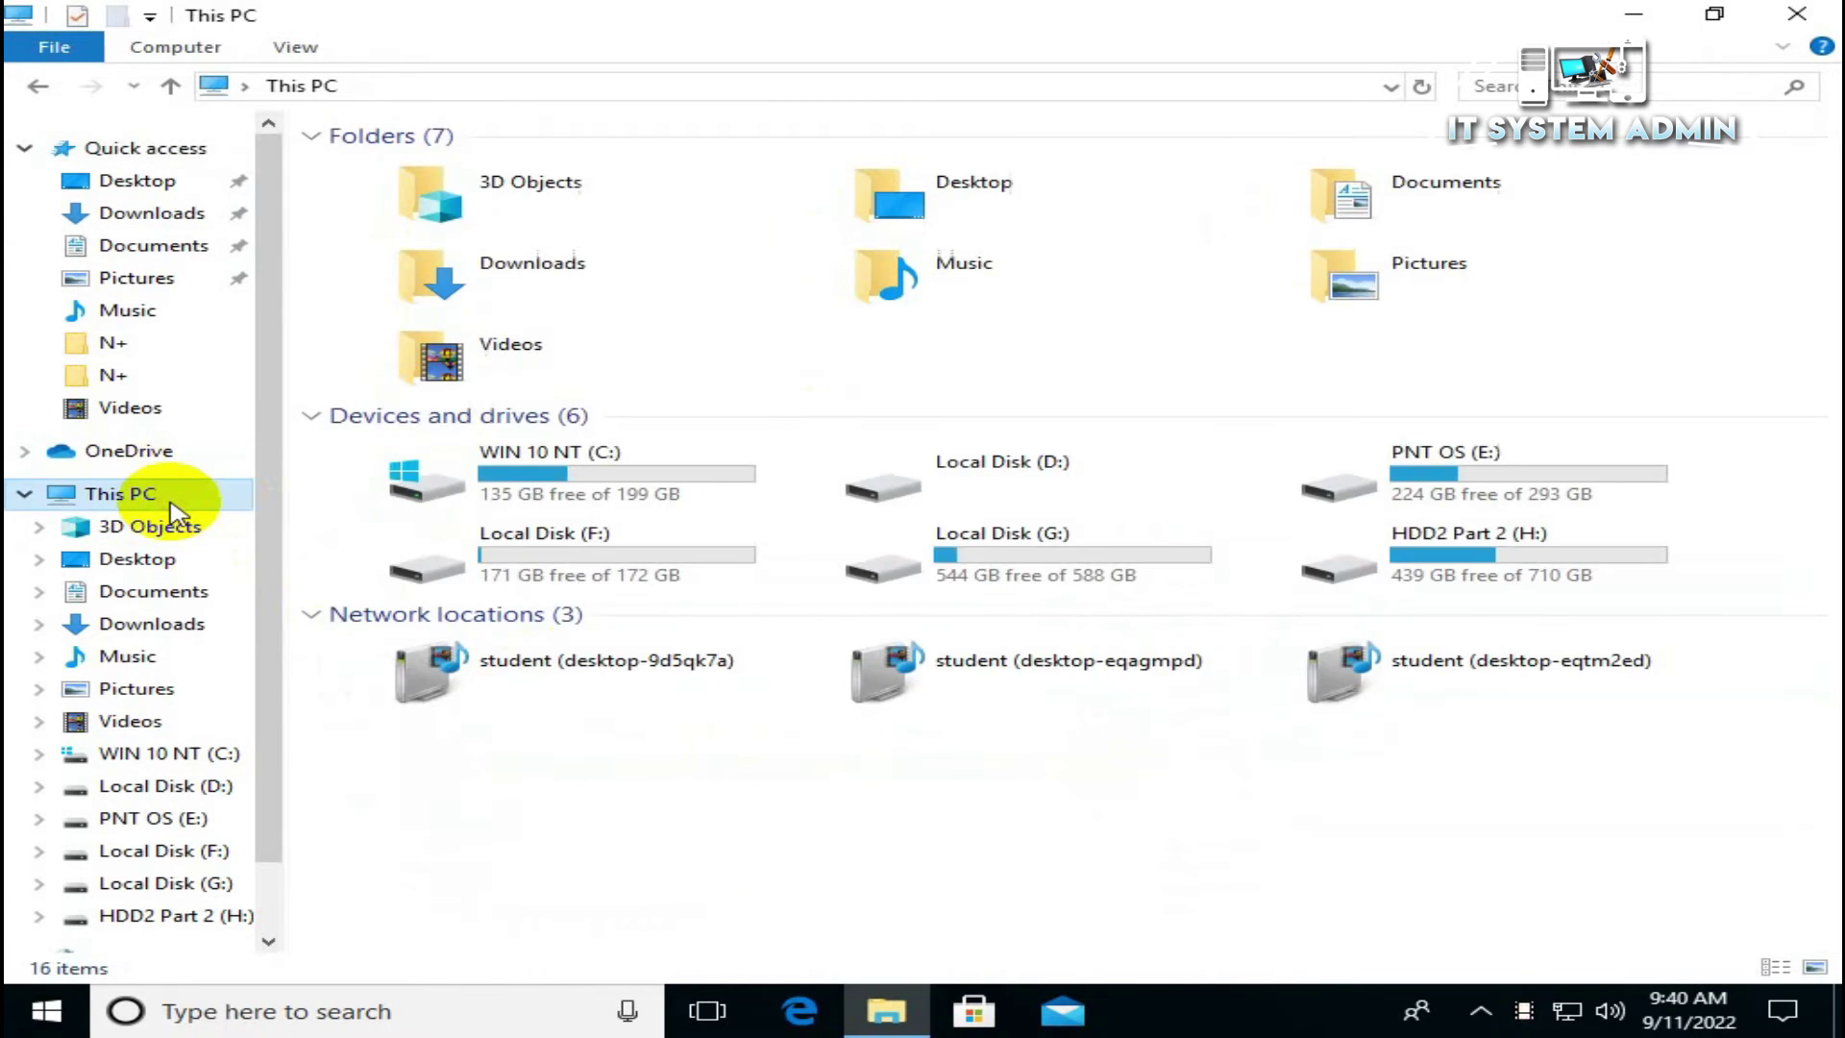
click(1006, 497)
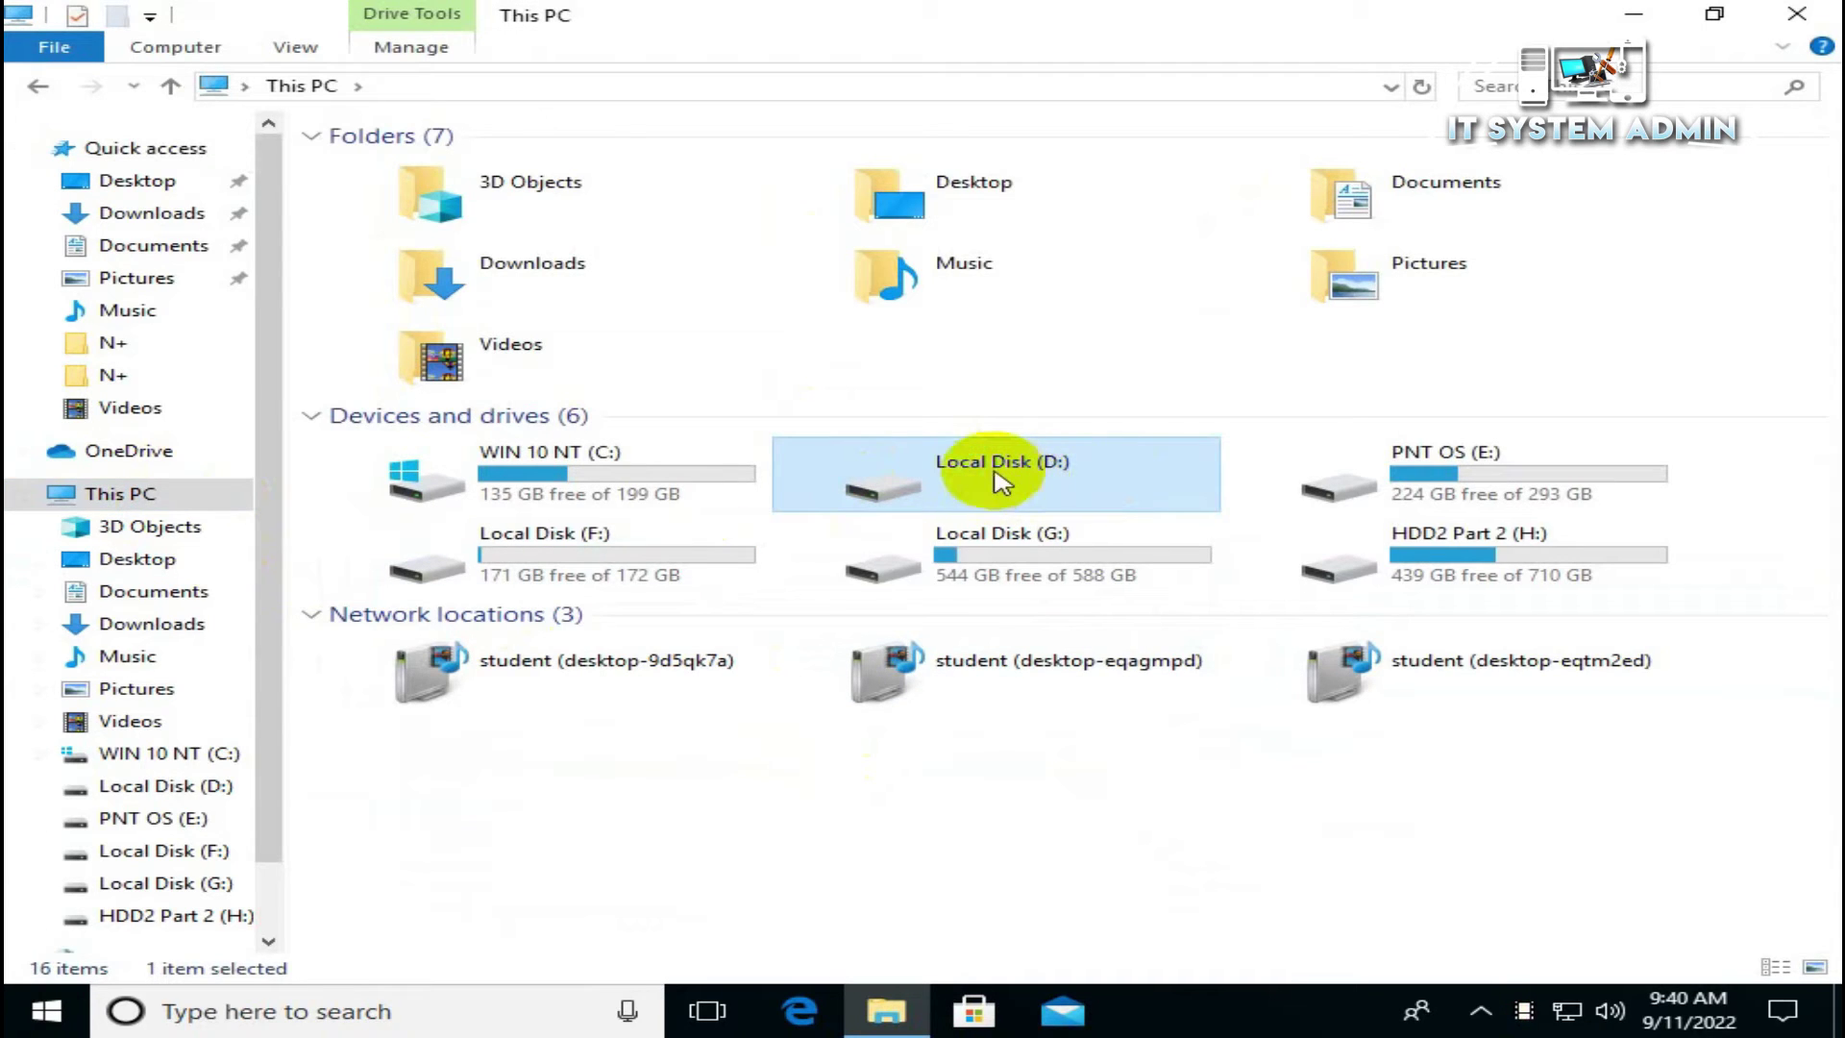
double_click(1003, 482)
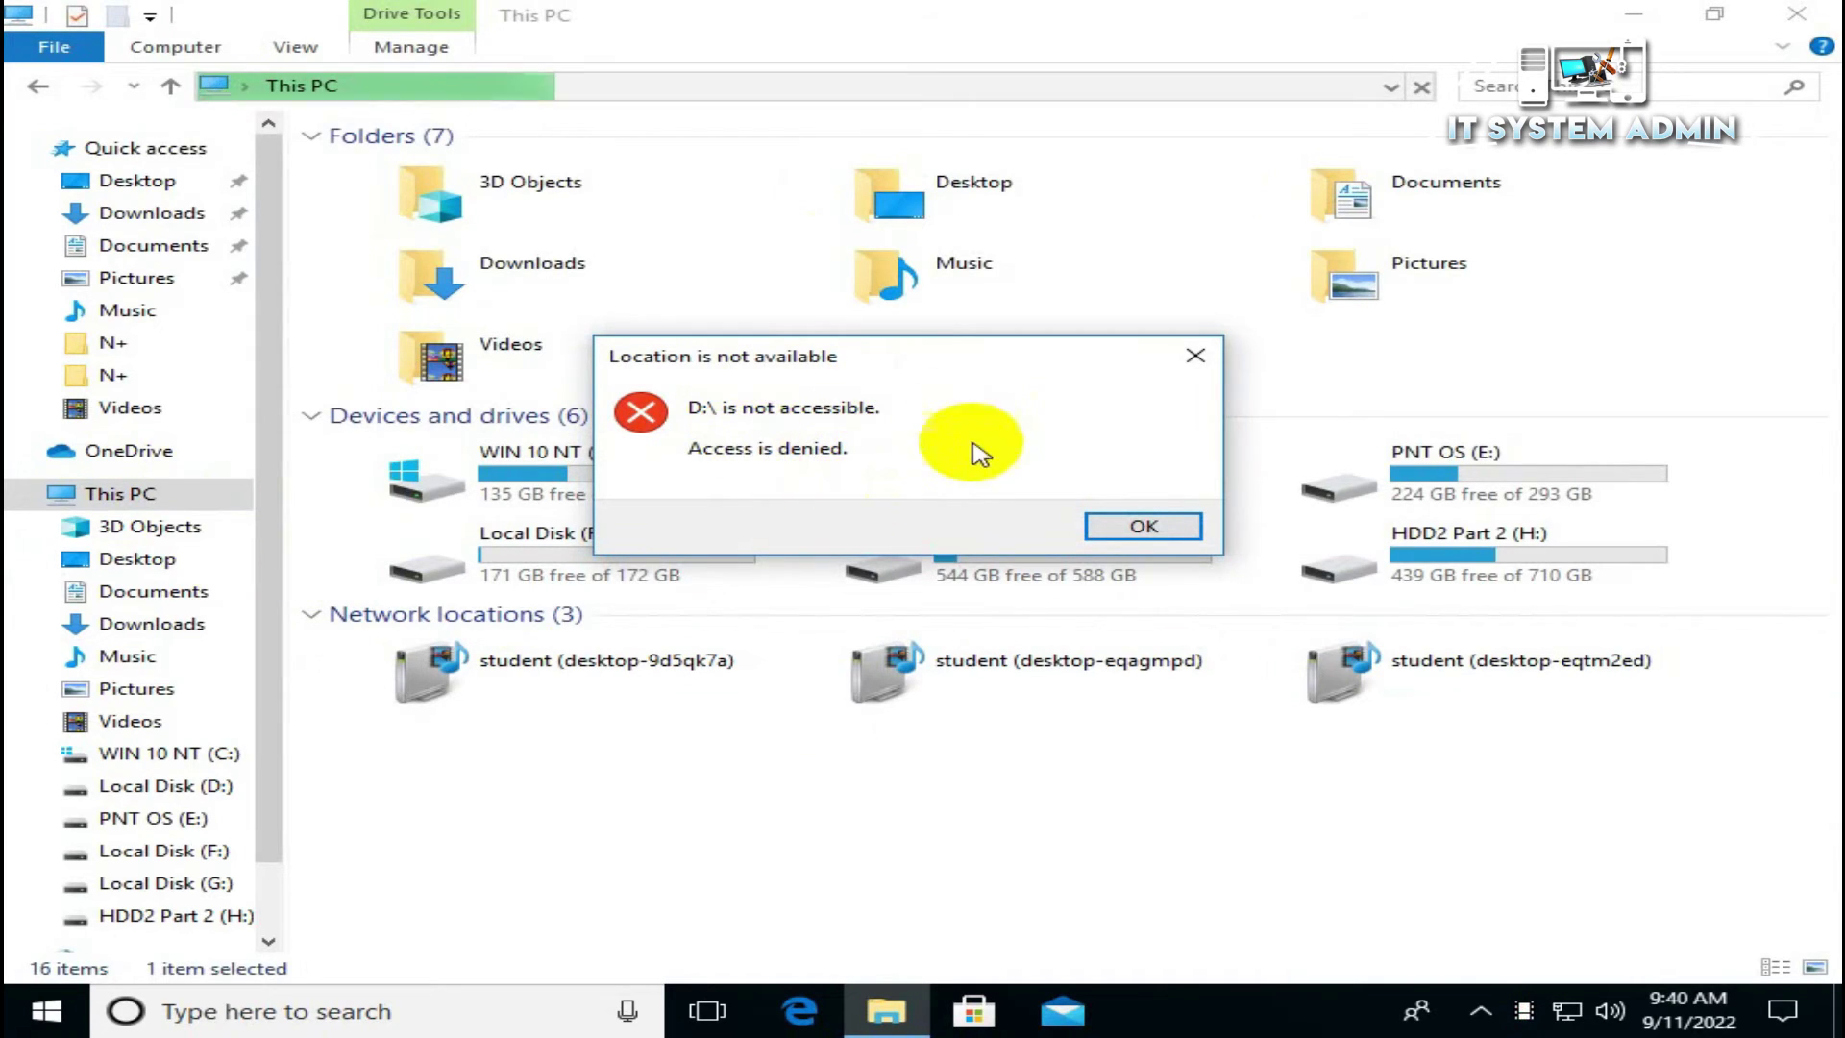
click(1143, 528)
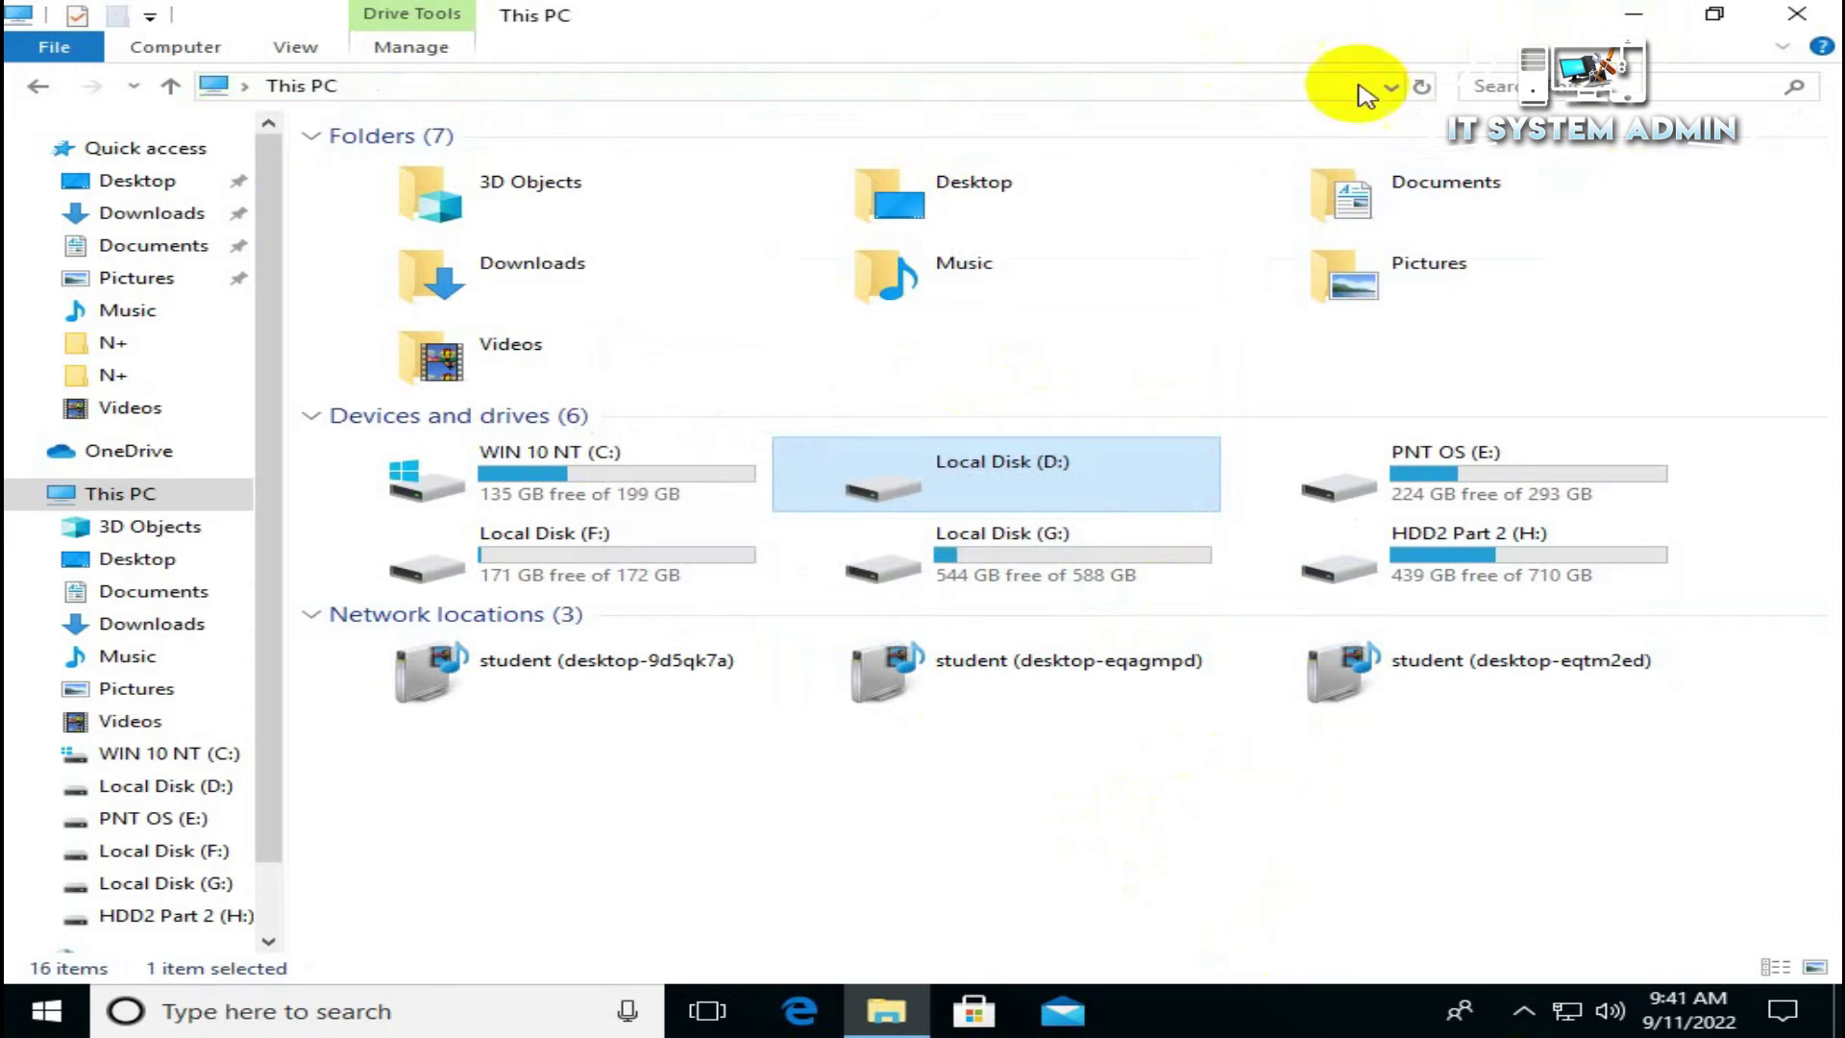
- Search for 'bit' and bring up Manage BitLocker, where drive D: shows as locked
click(1797, 15)
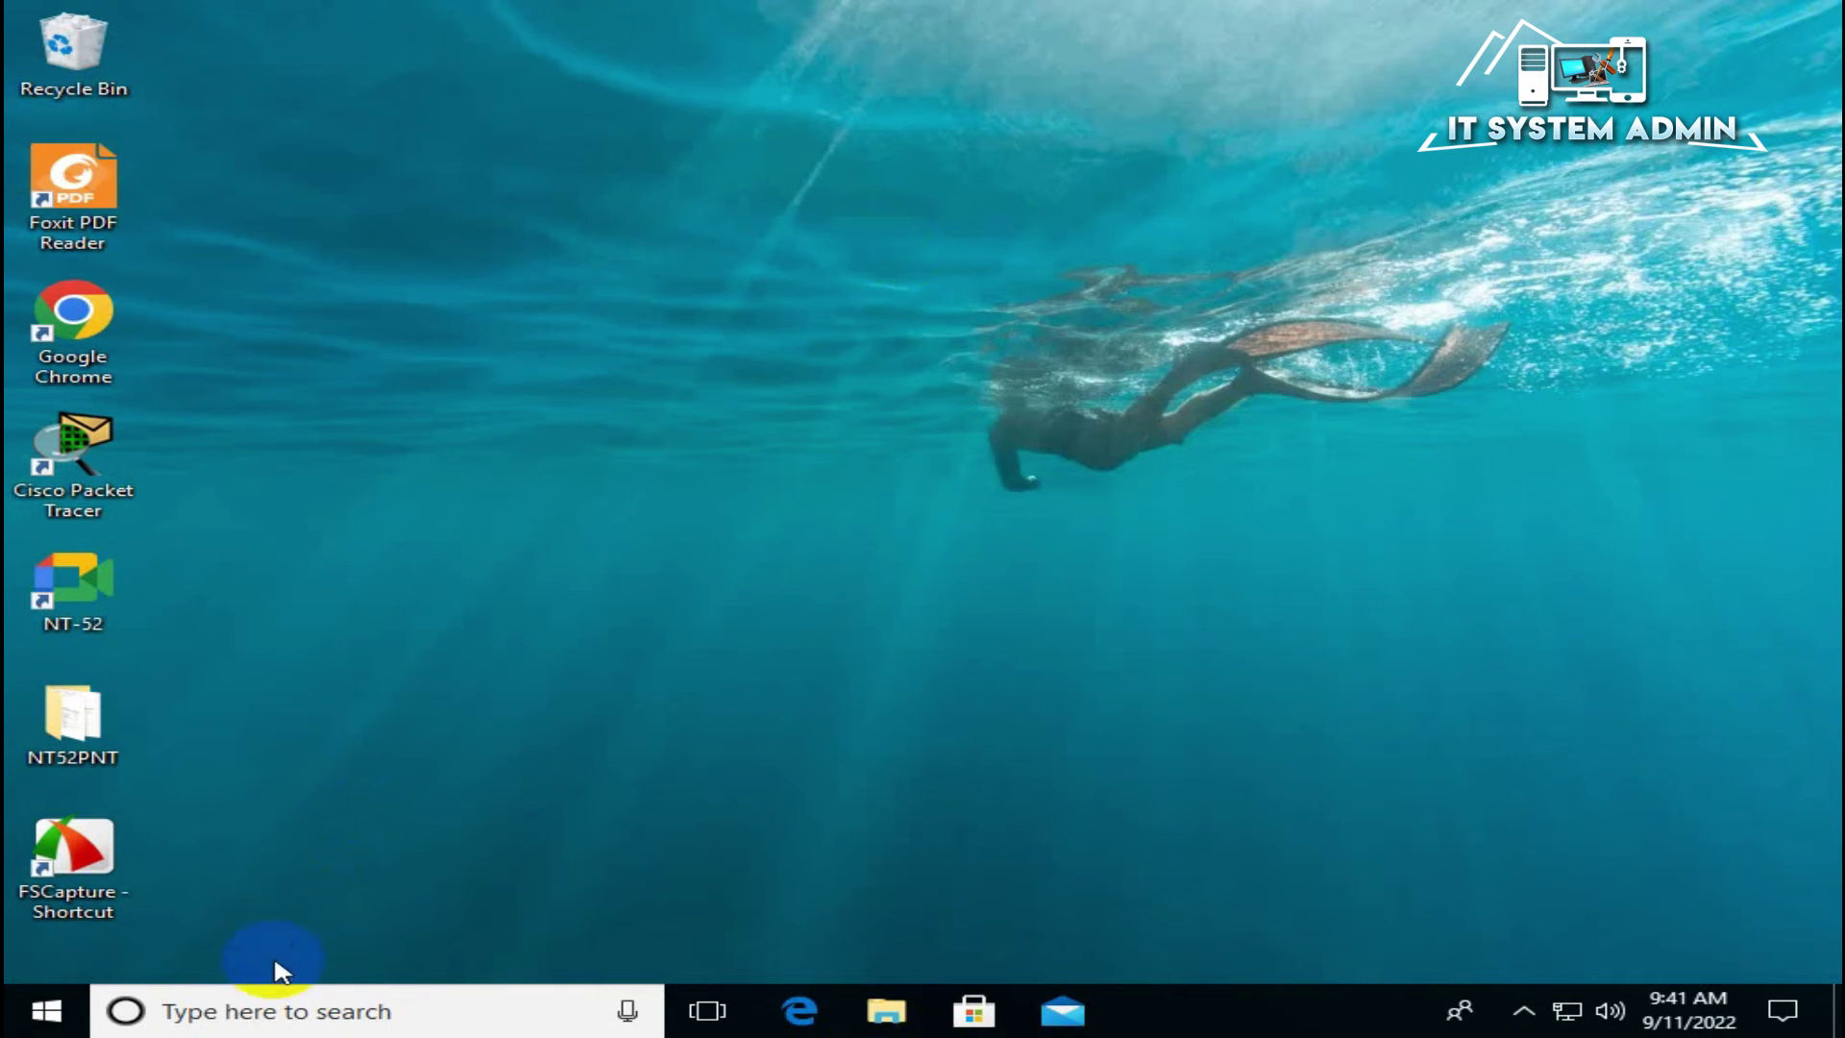
click(261, 1008)
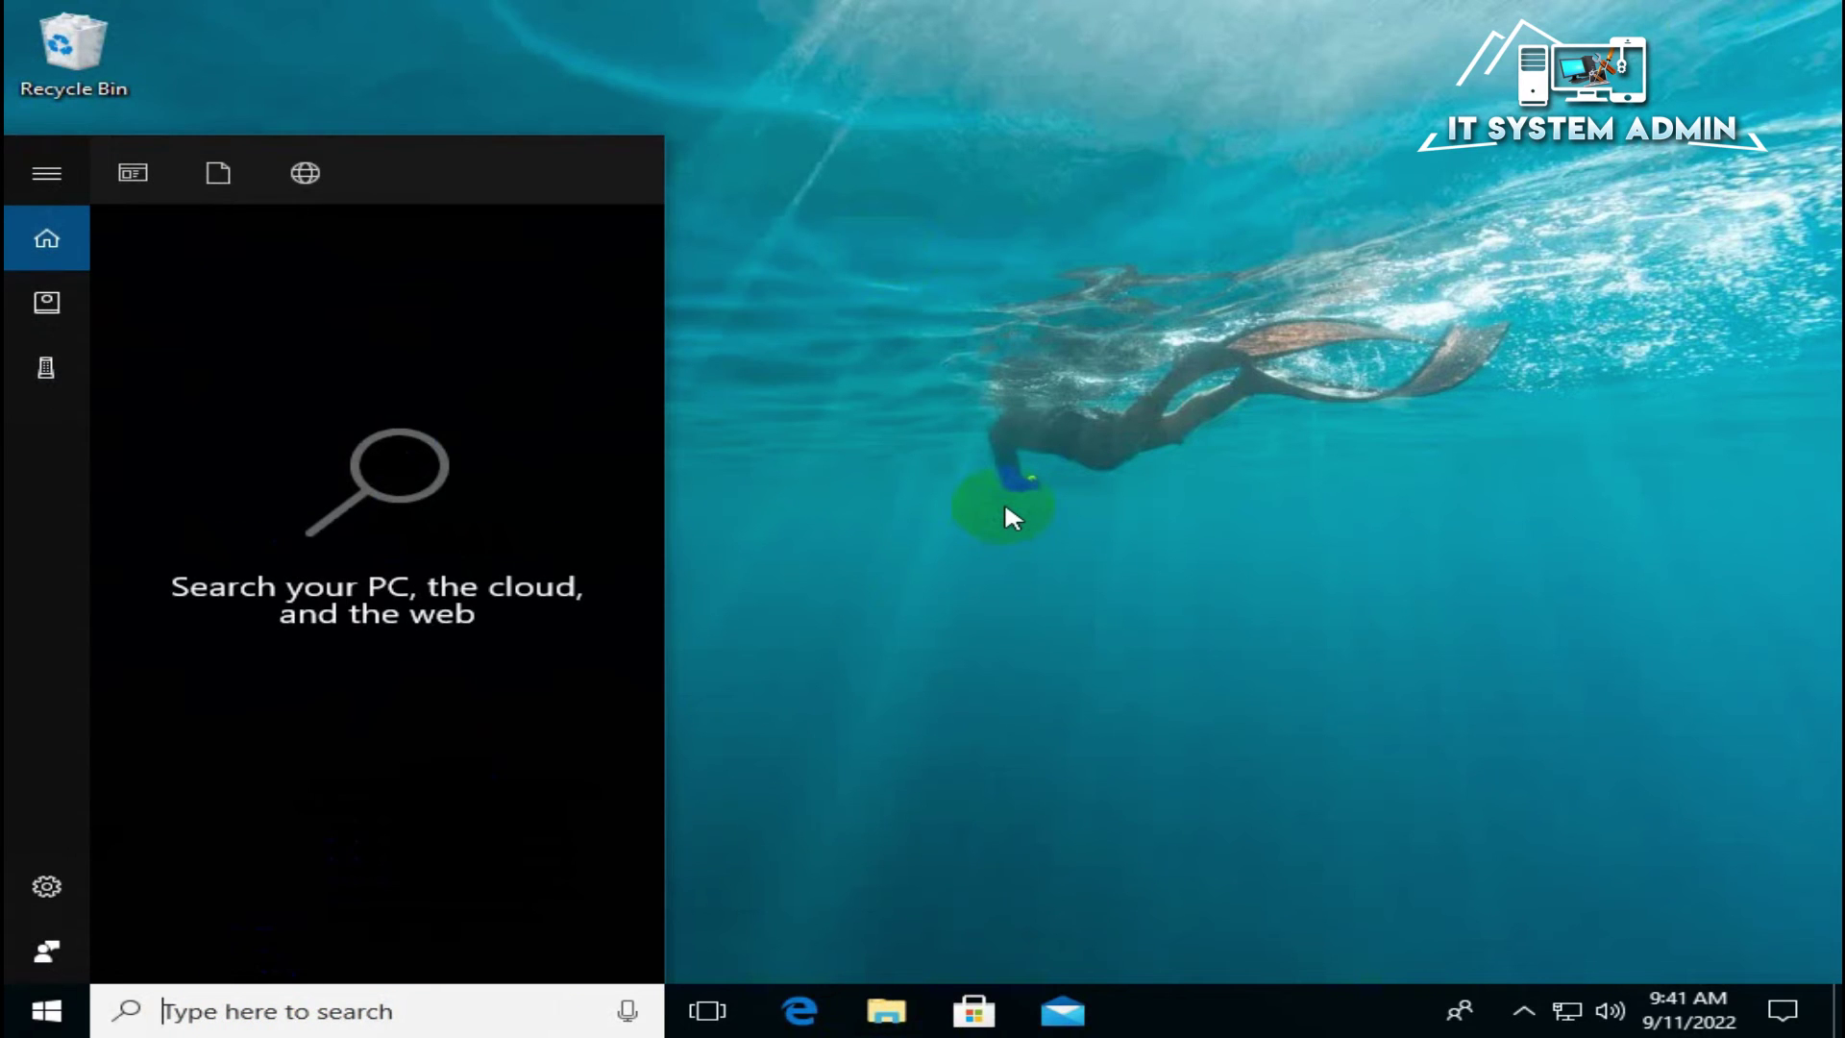
text(bi)
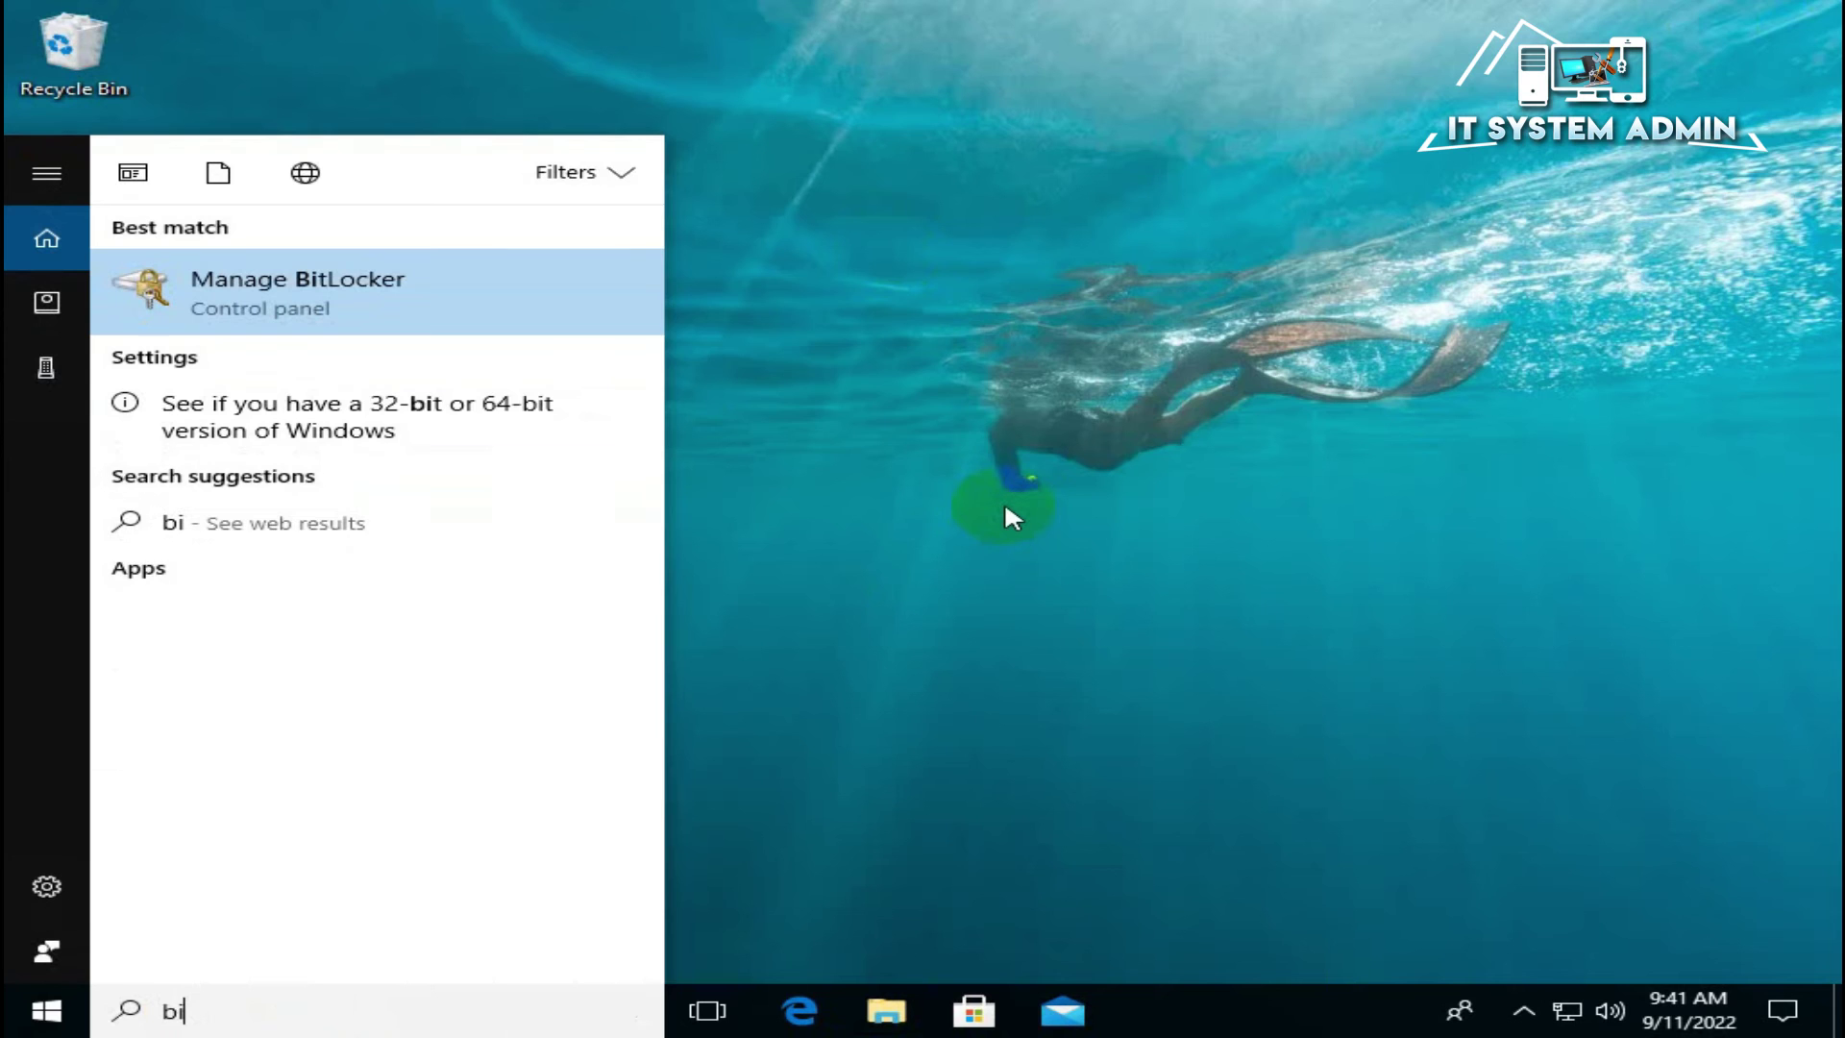
text(t)
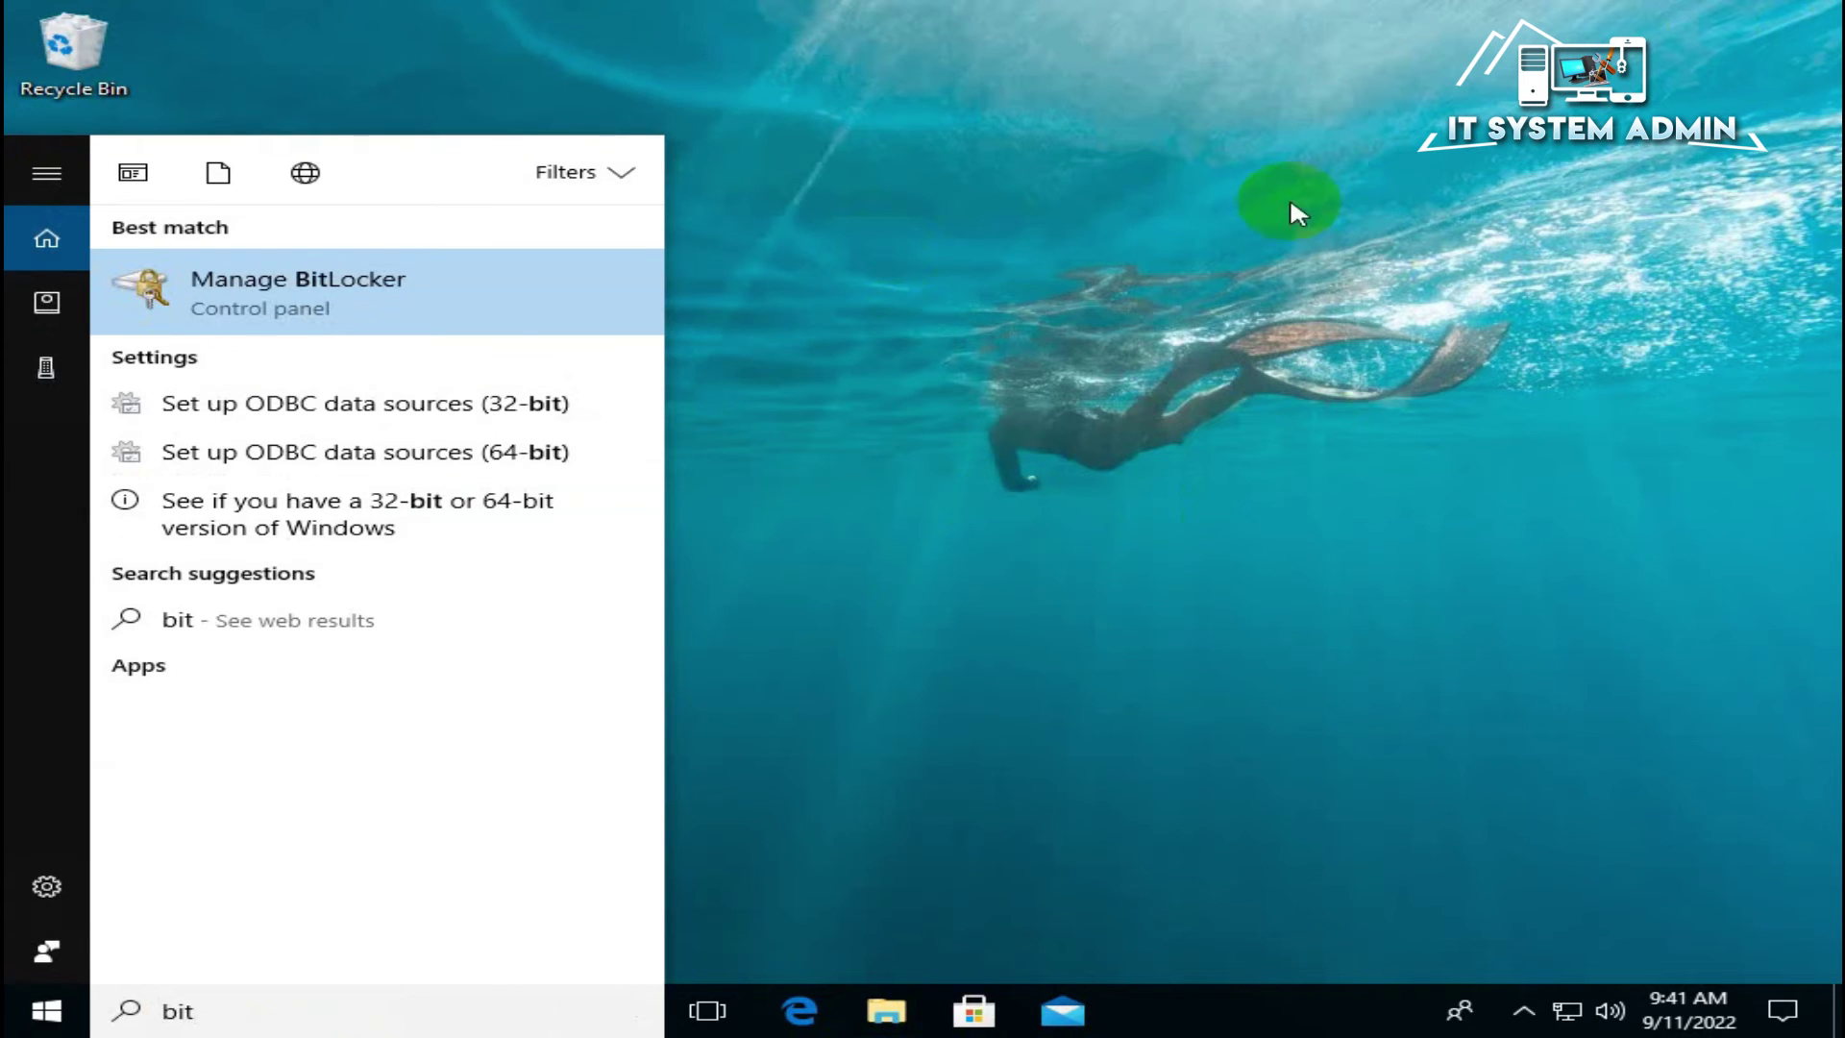
click(308, 317)
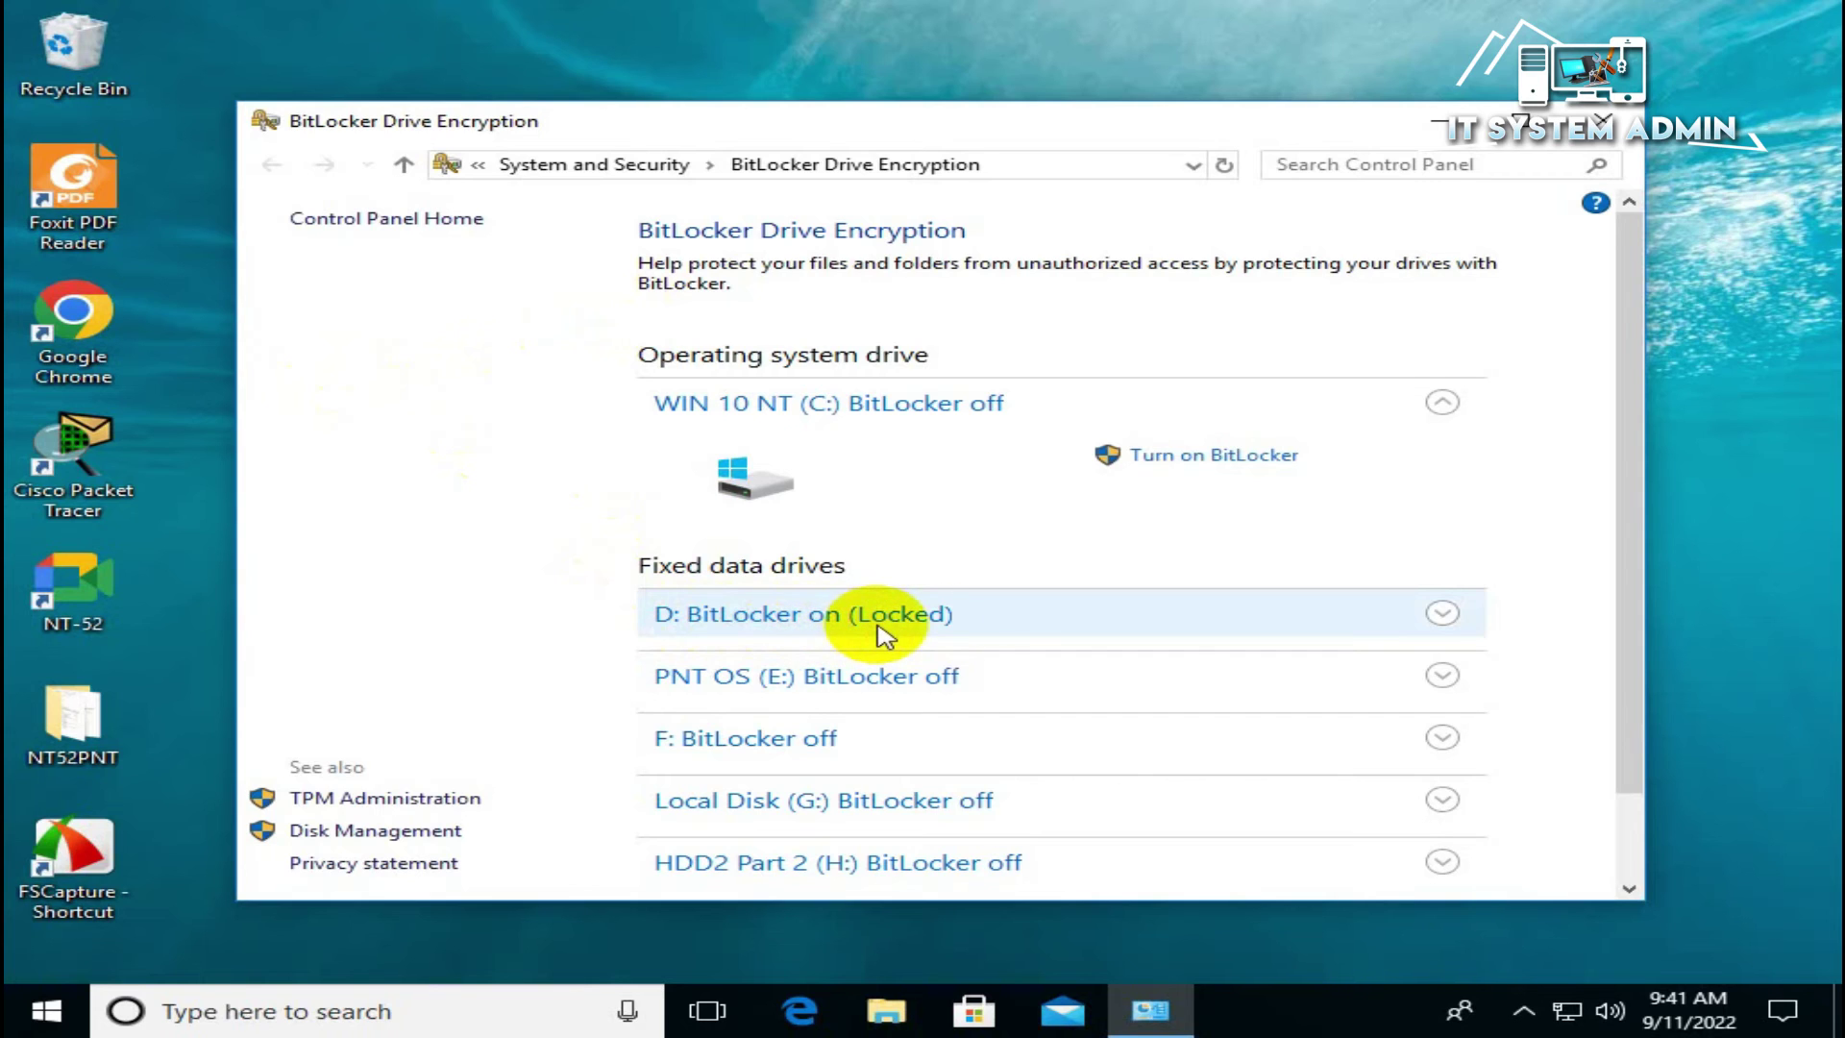
- Unlock drive D: with its password so it shows as NT52PNT (D:) BitLocker on
click(1442, 612)
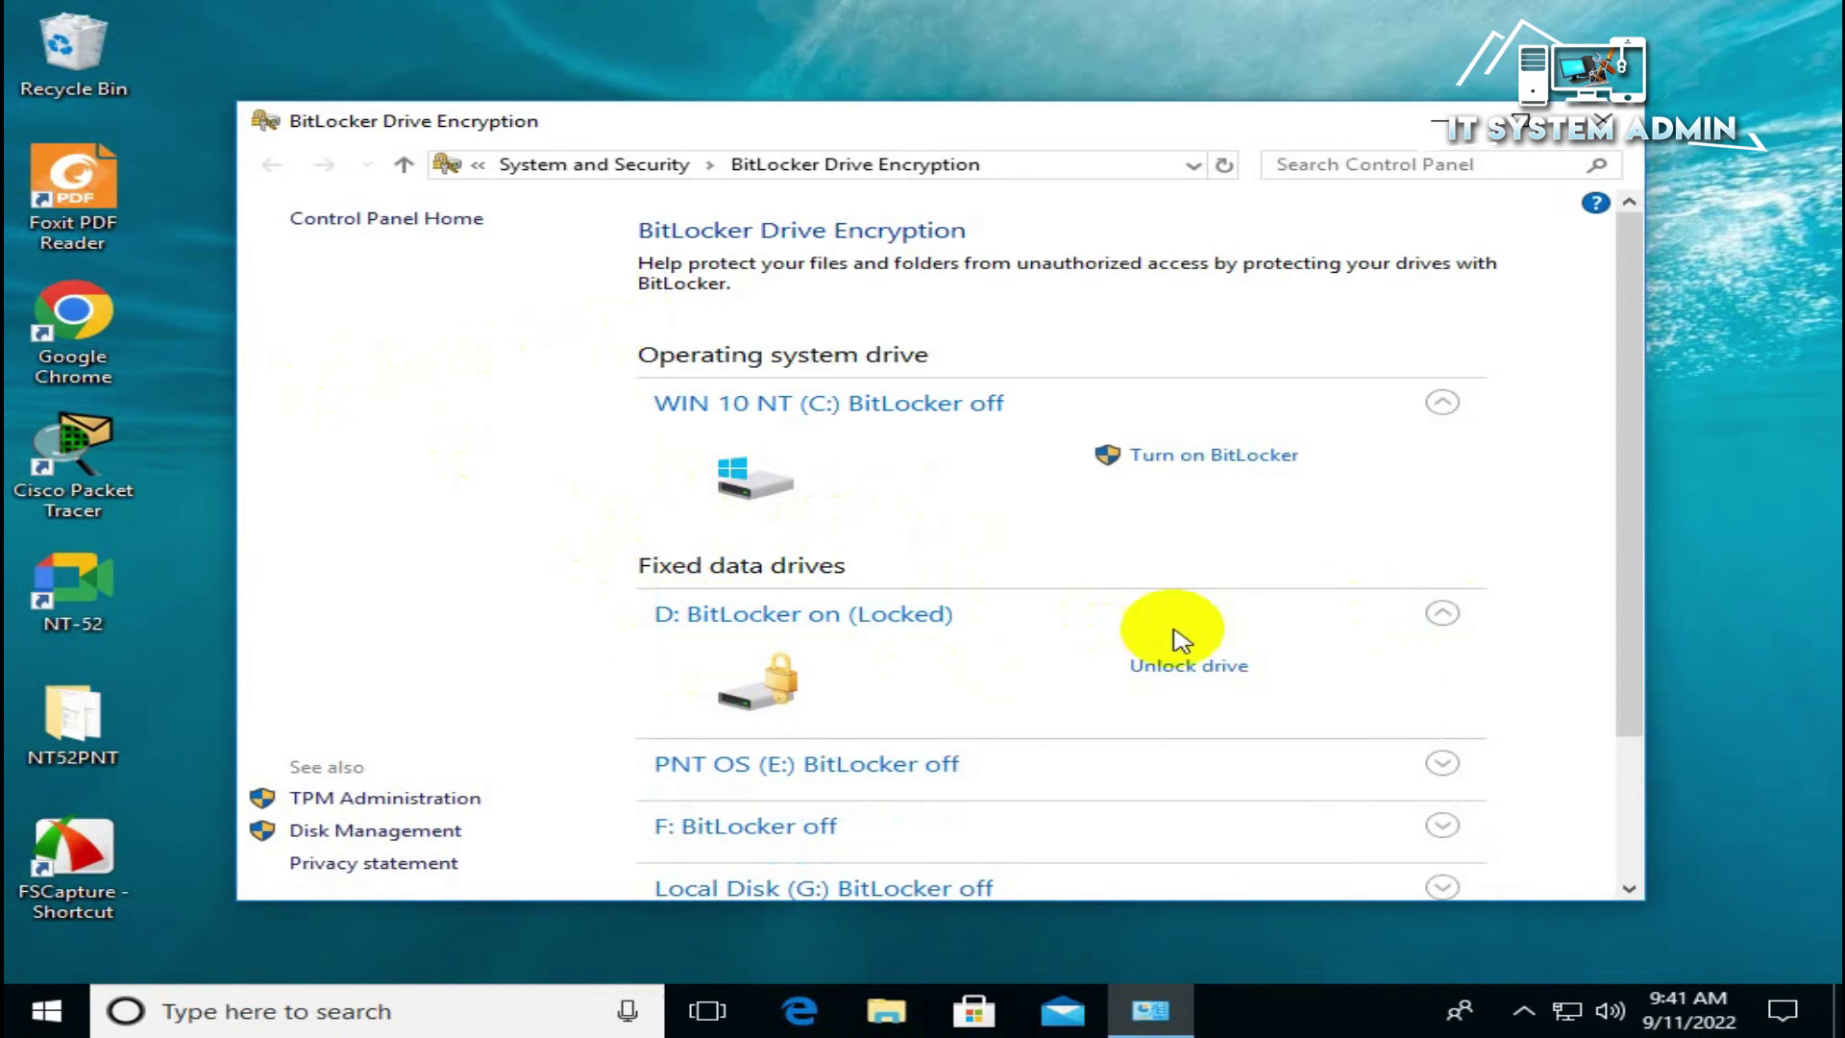
click(1175, 681)
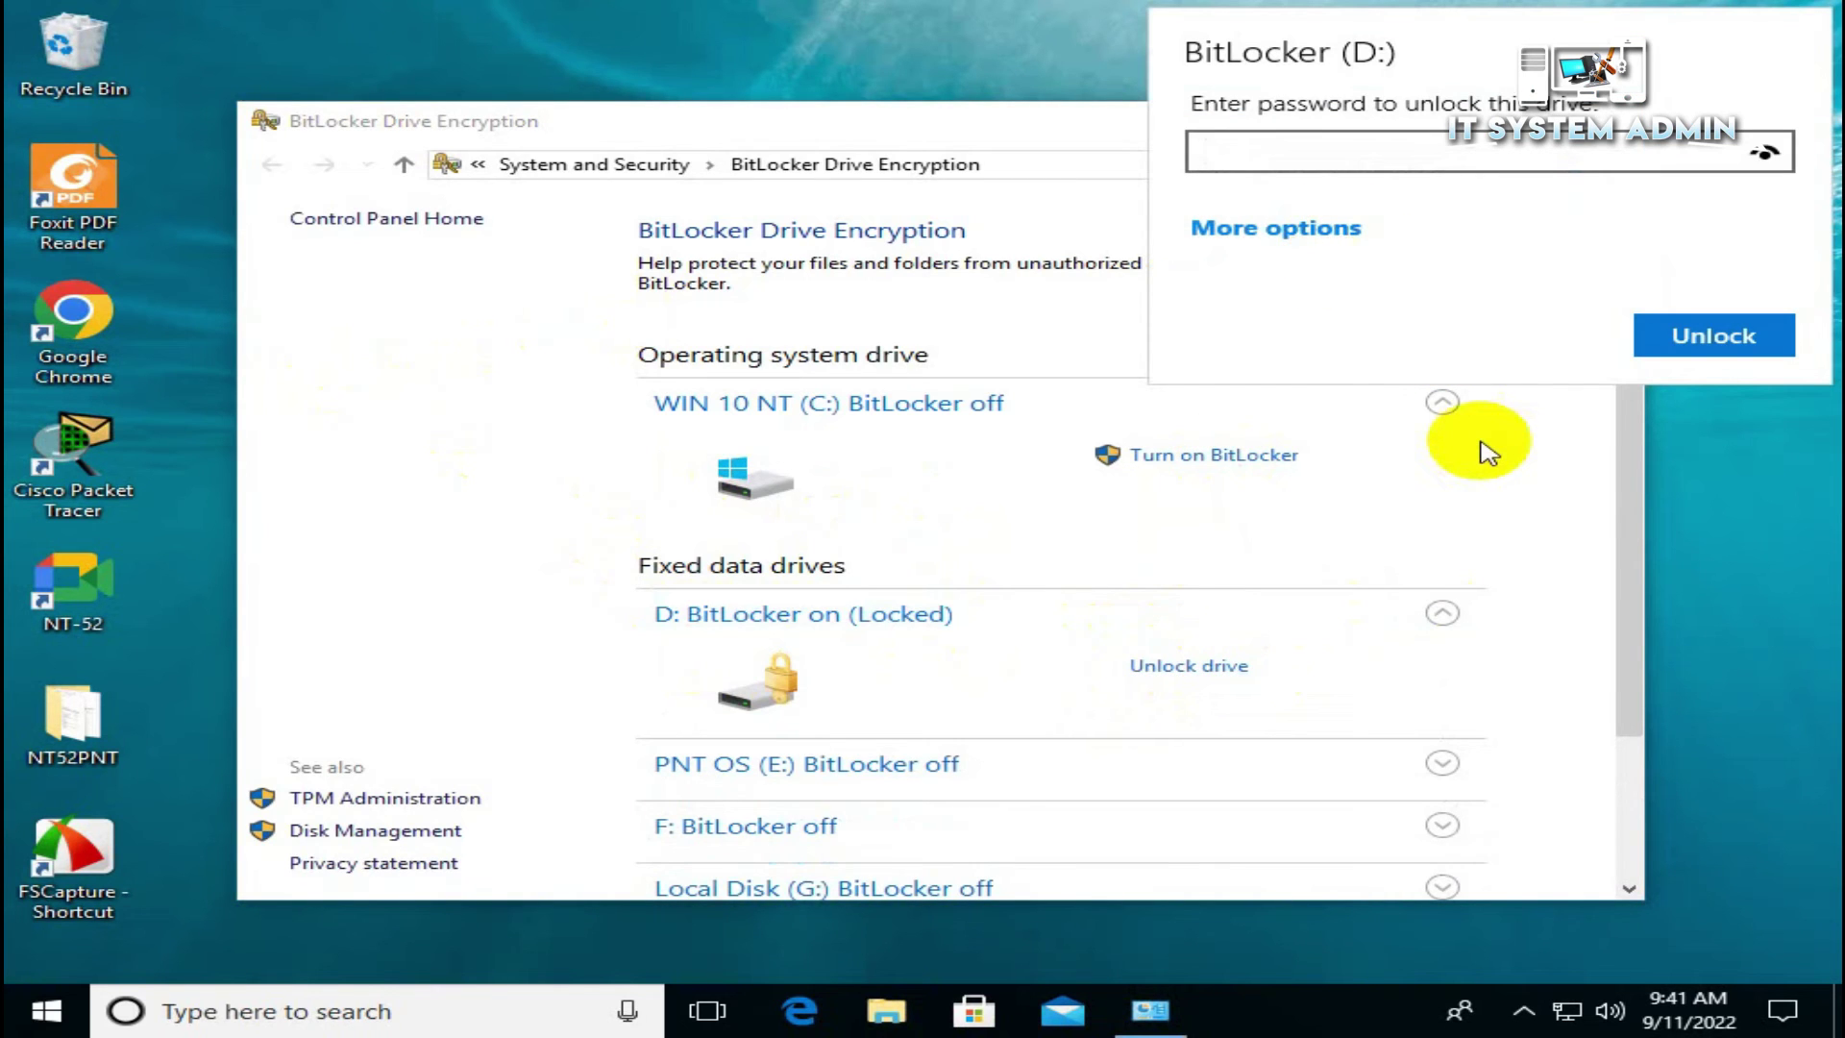
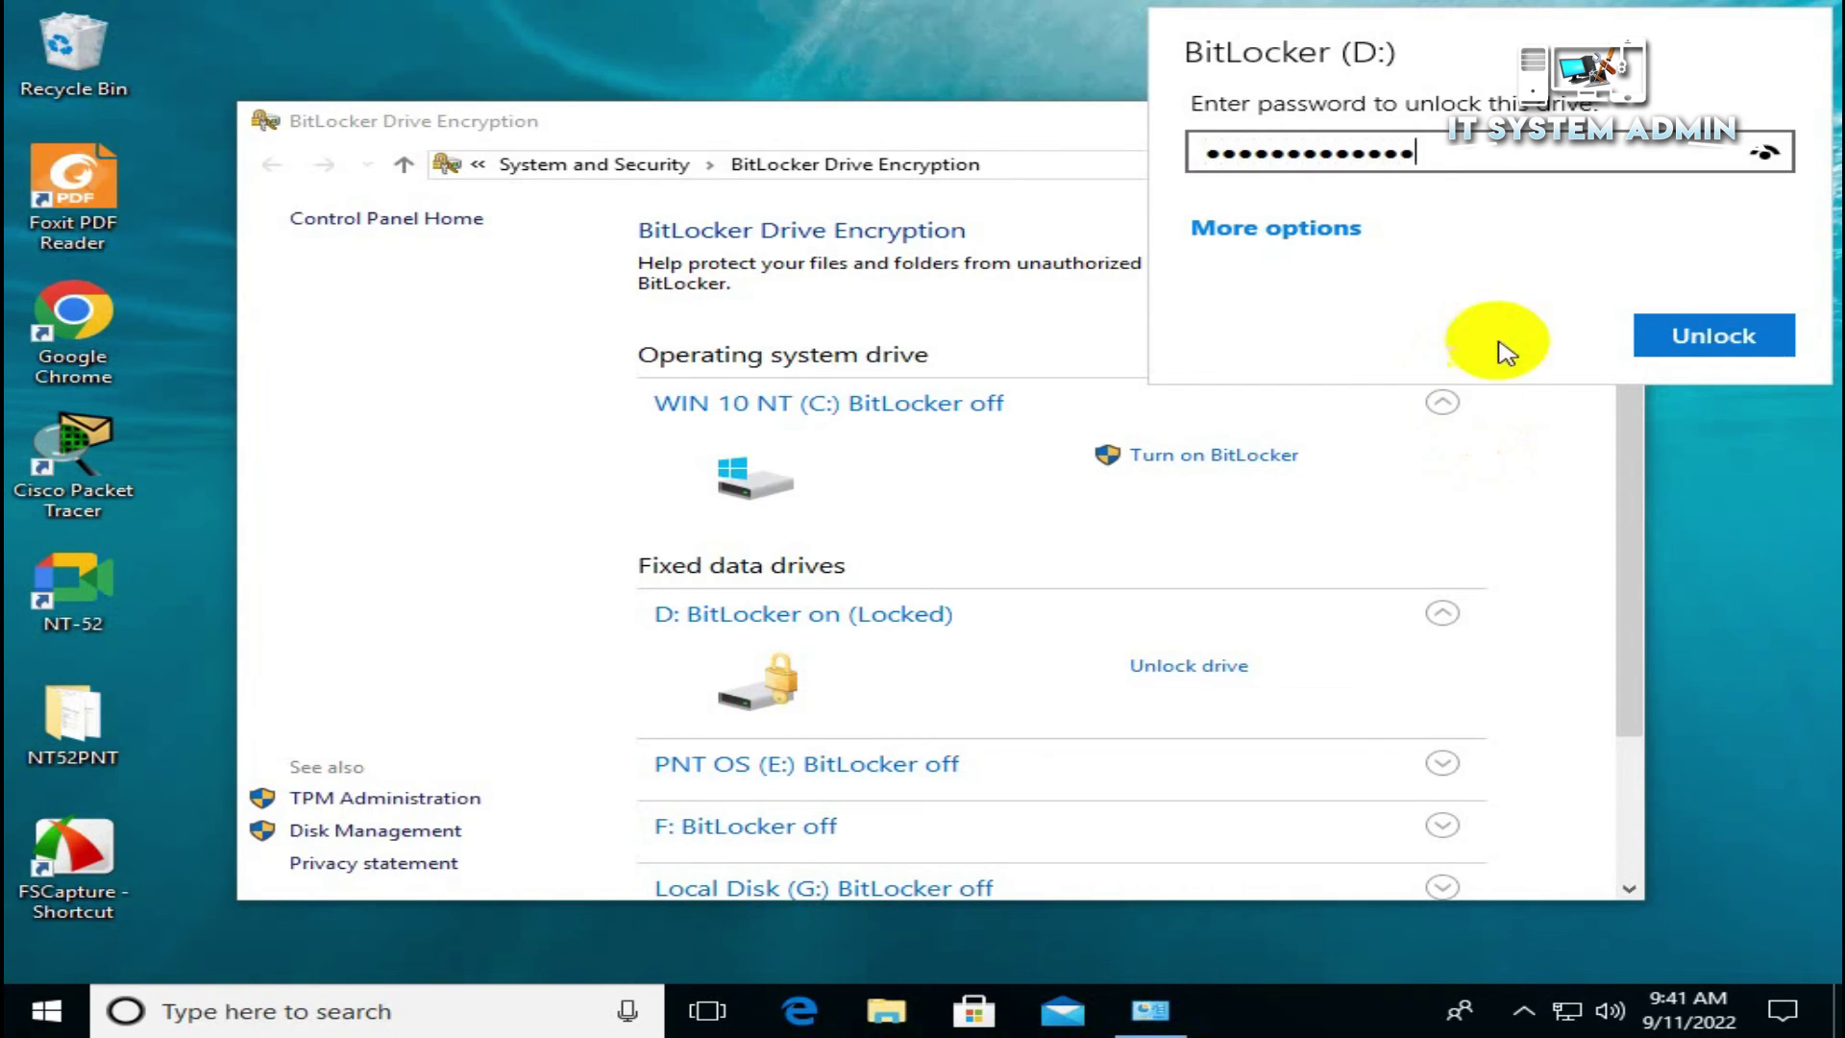
click(1713, 337)
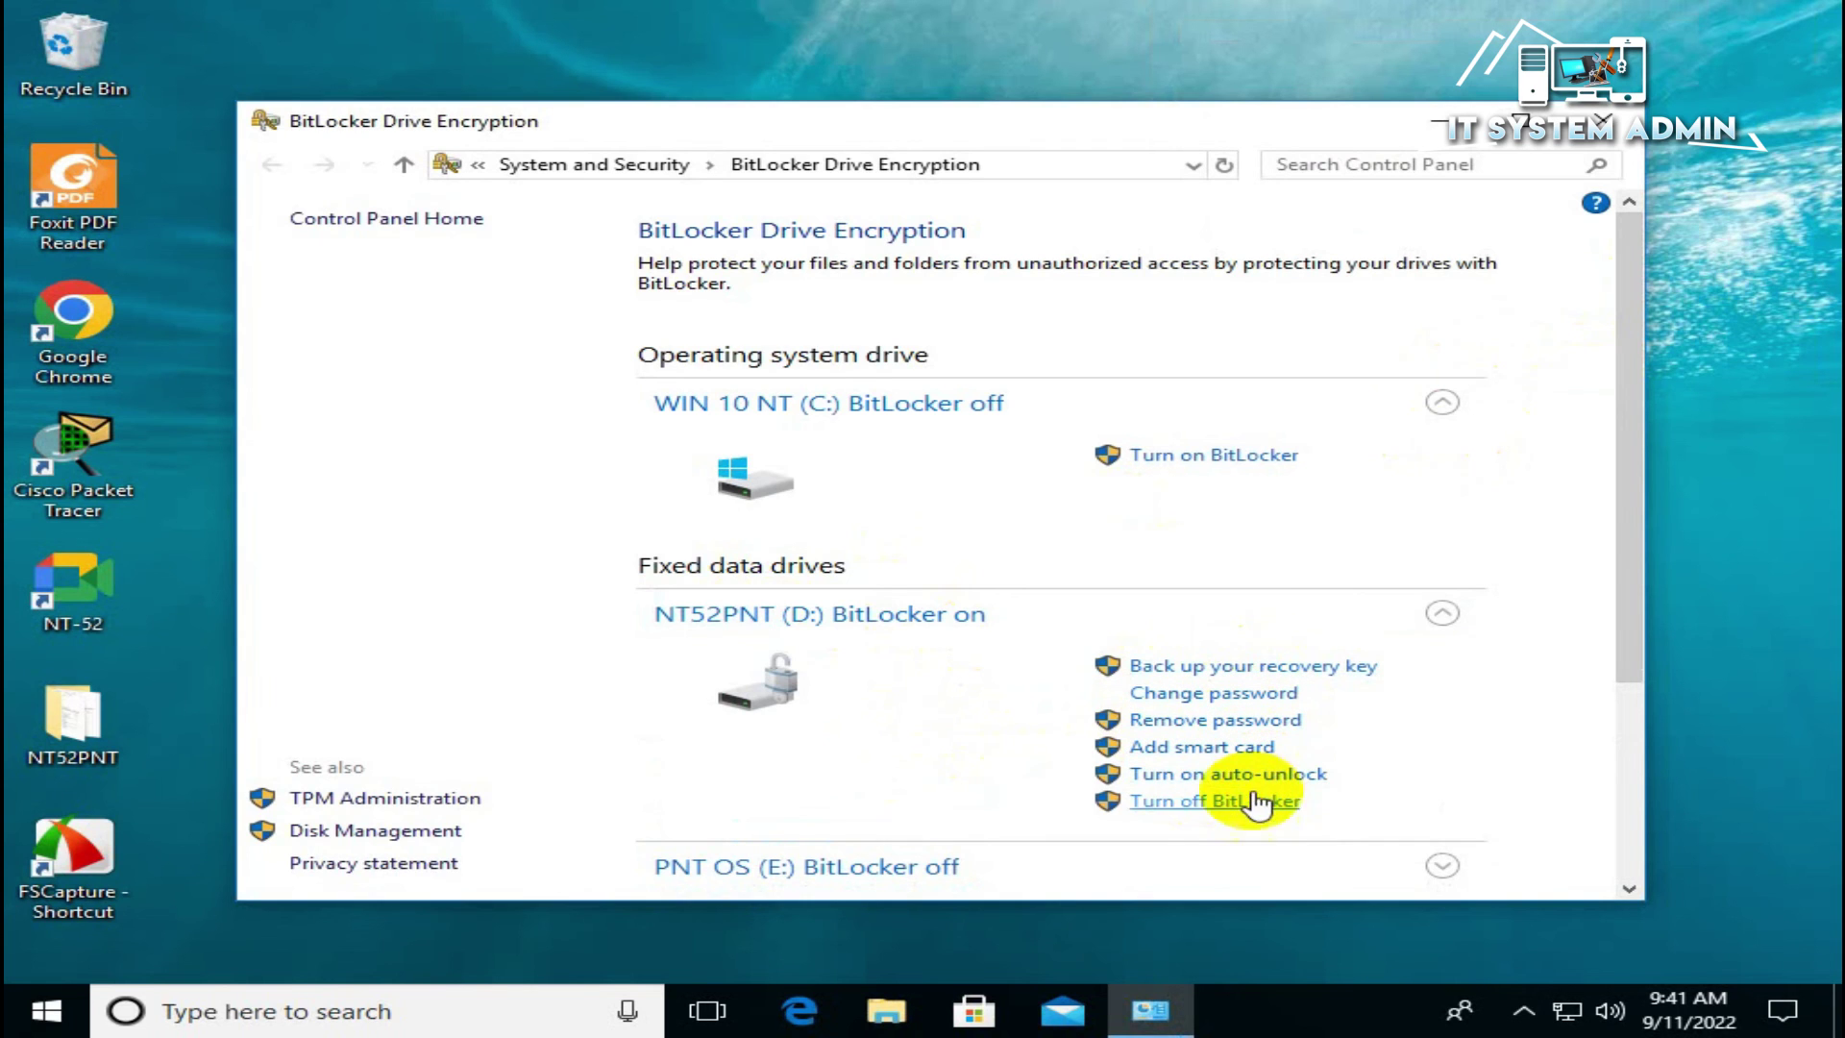
- Leave BitLocker settings and refresh the desktop
click(1604, 124)
right_click(950, 218)
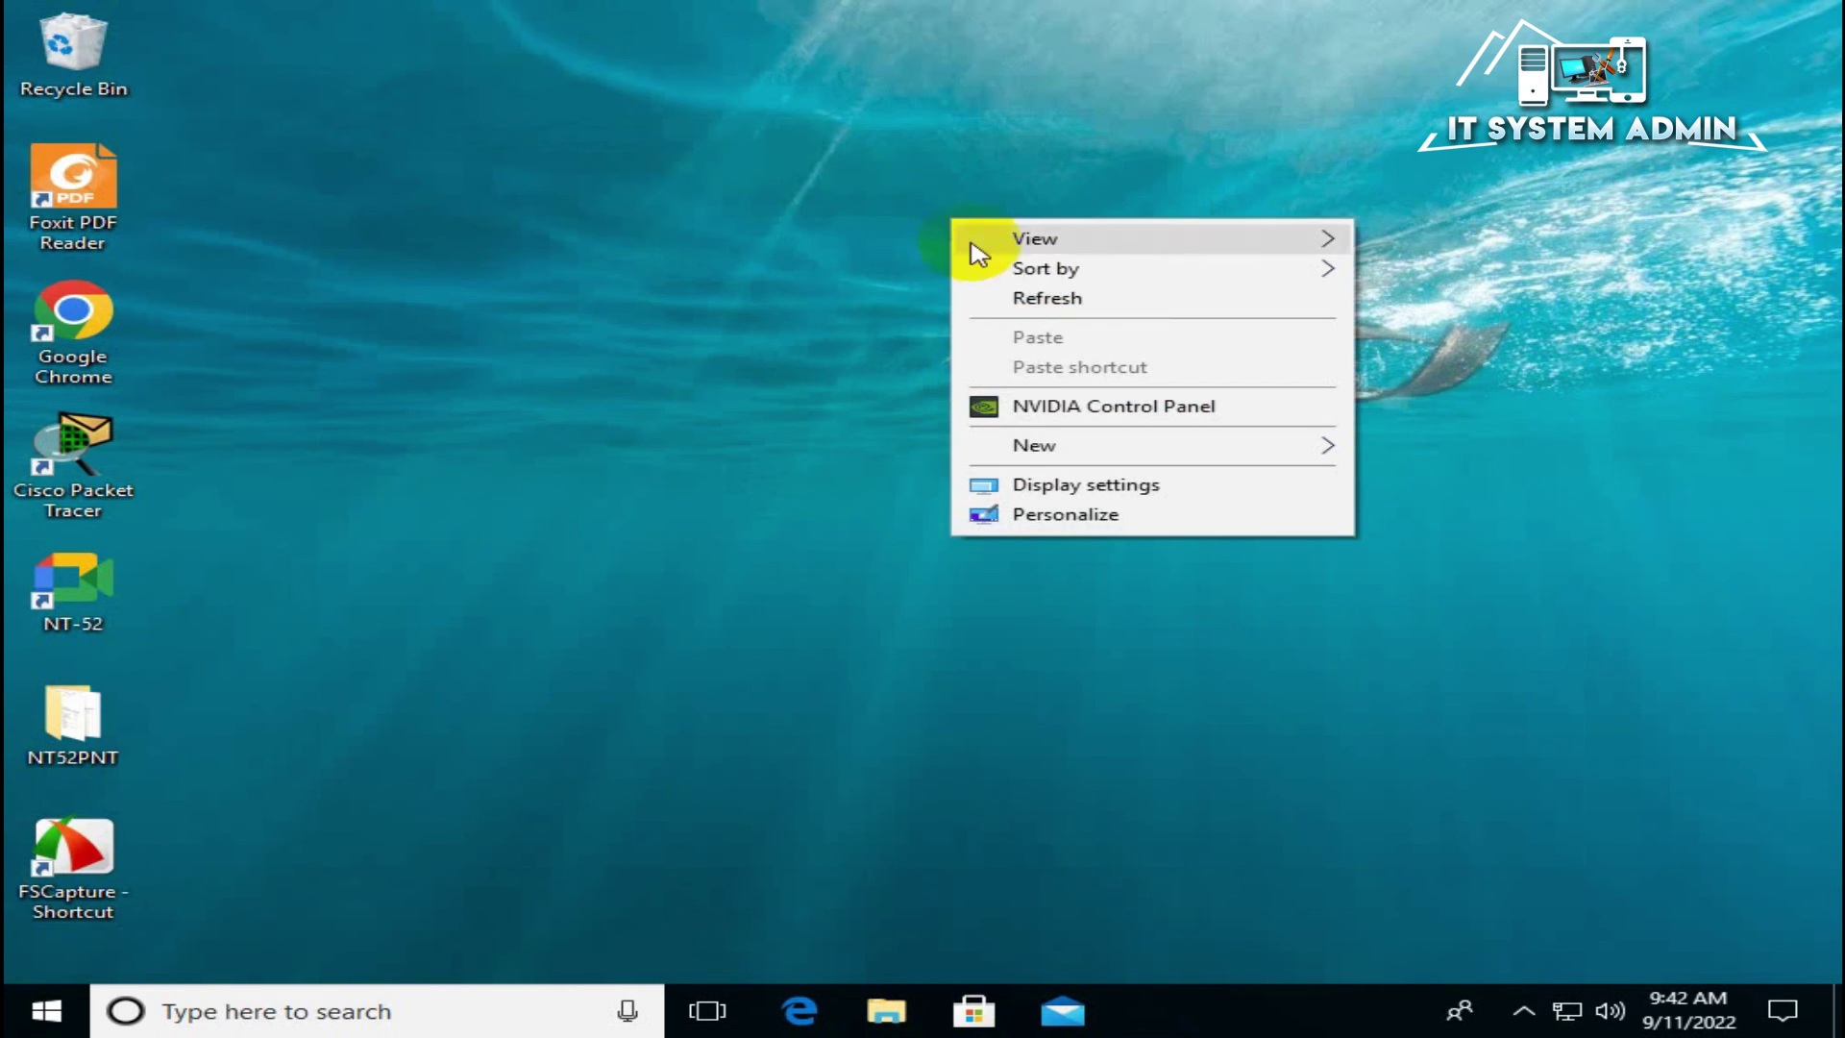
click(1015, 296)
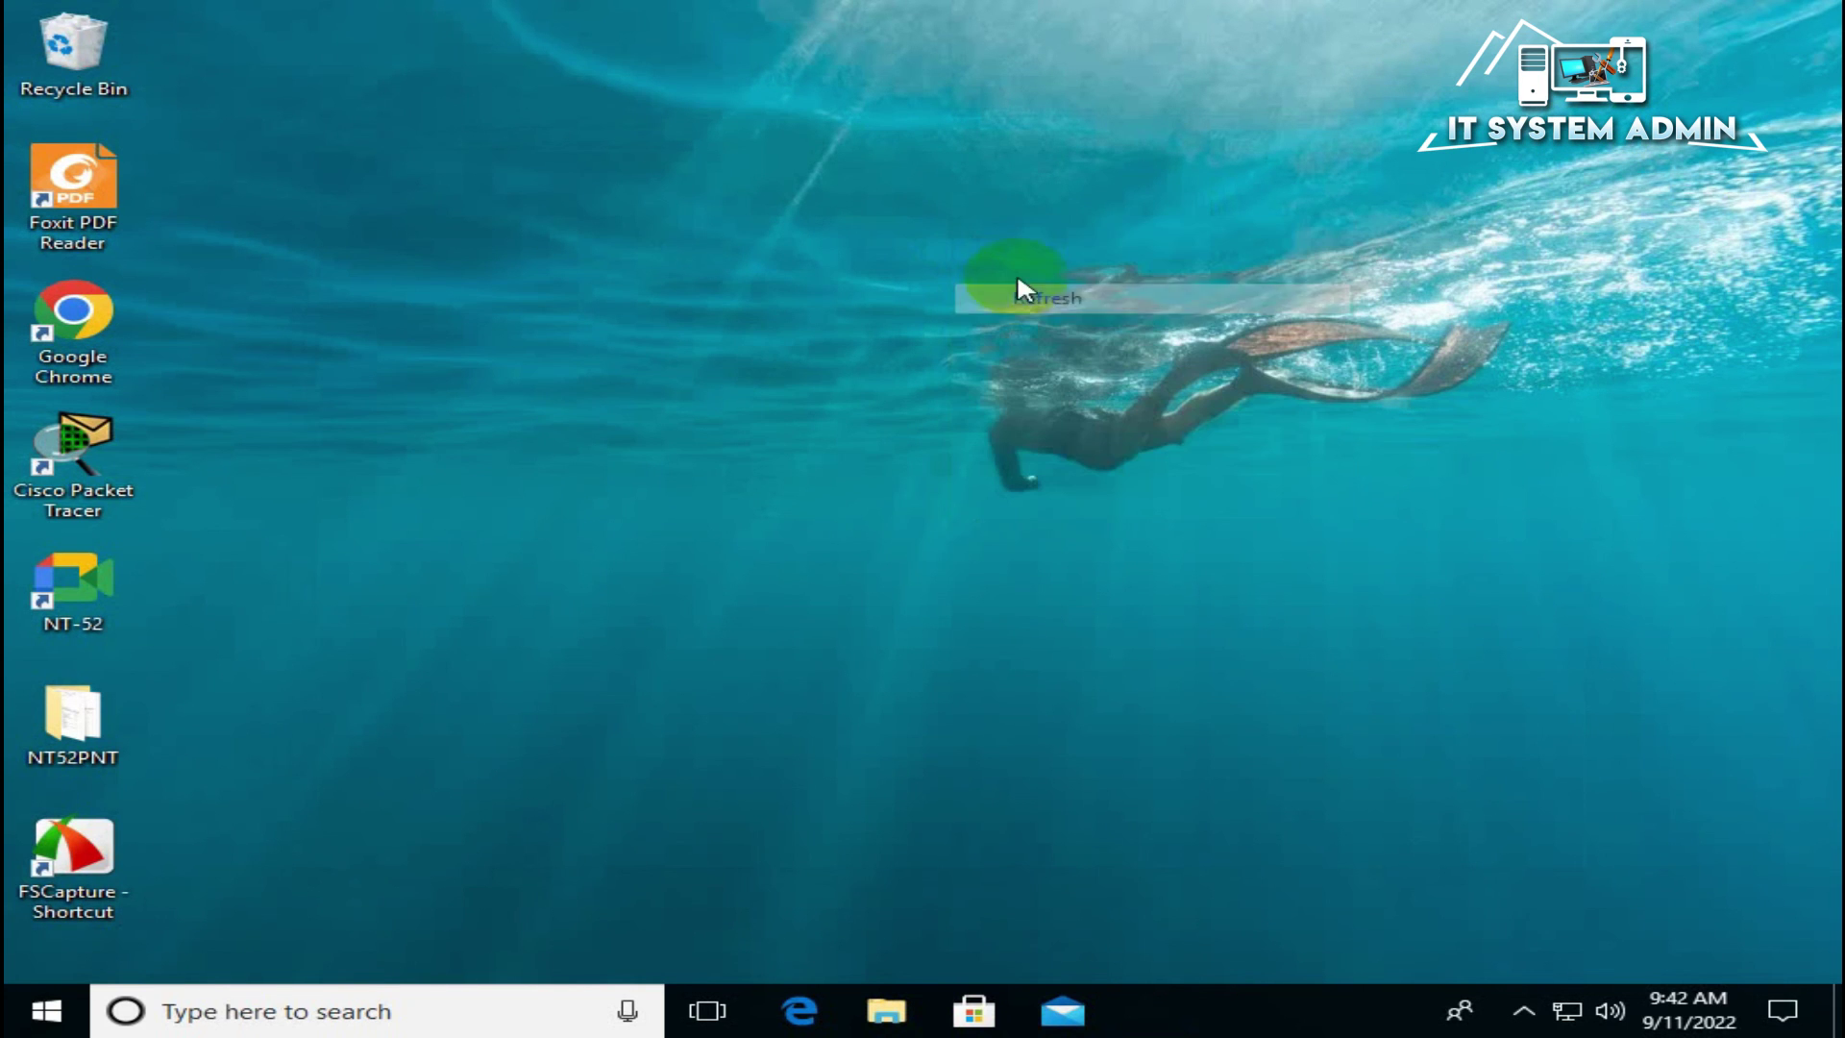
- Browse This PC and show the folders and files of the unlocked NT52PNT (D:) drive
click(885, 1011)
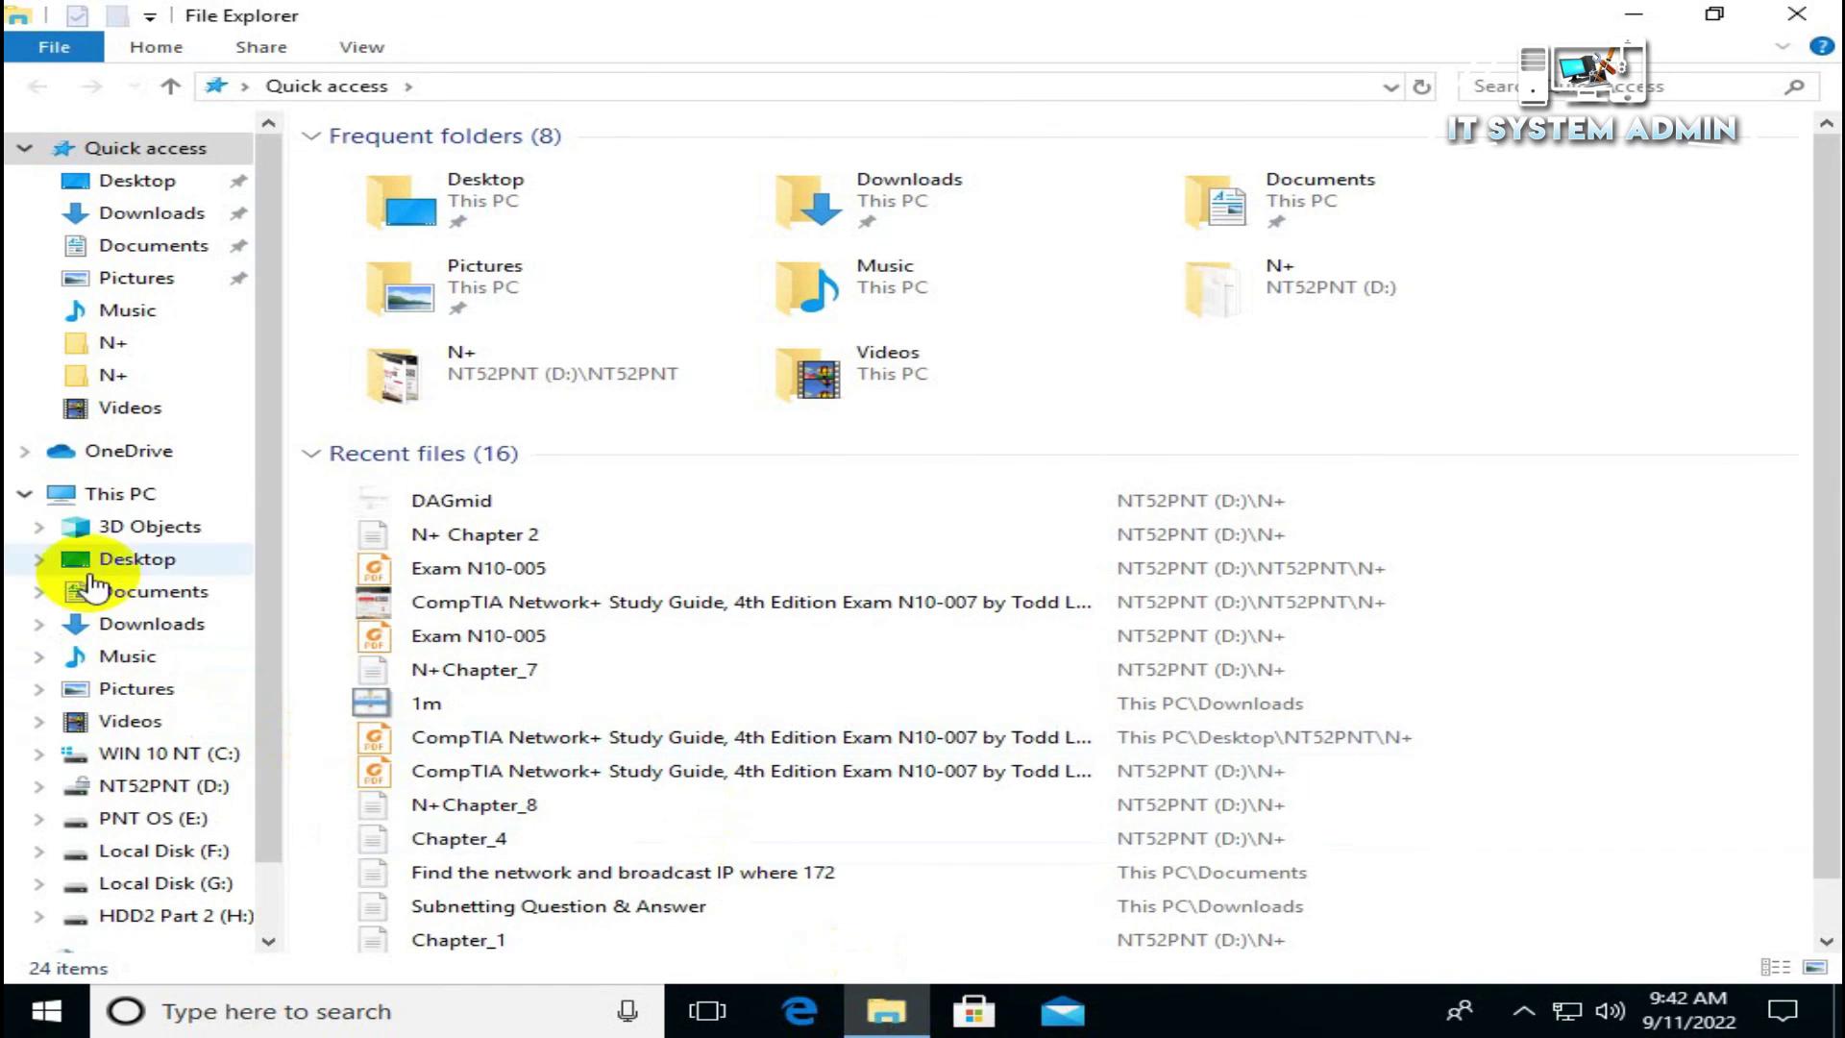
click(112, 496)
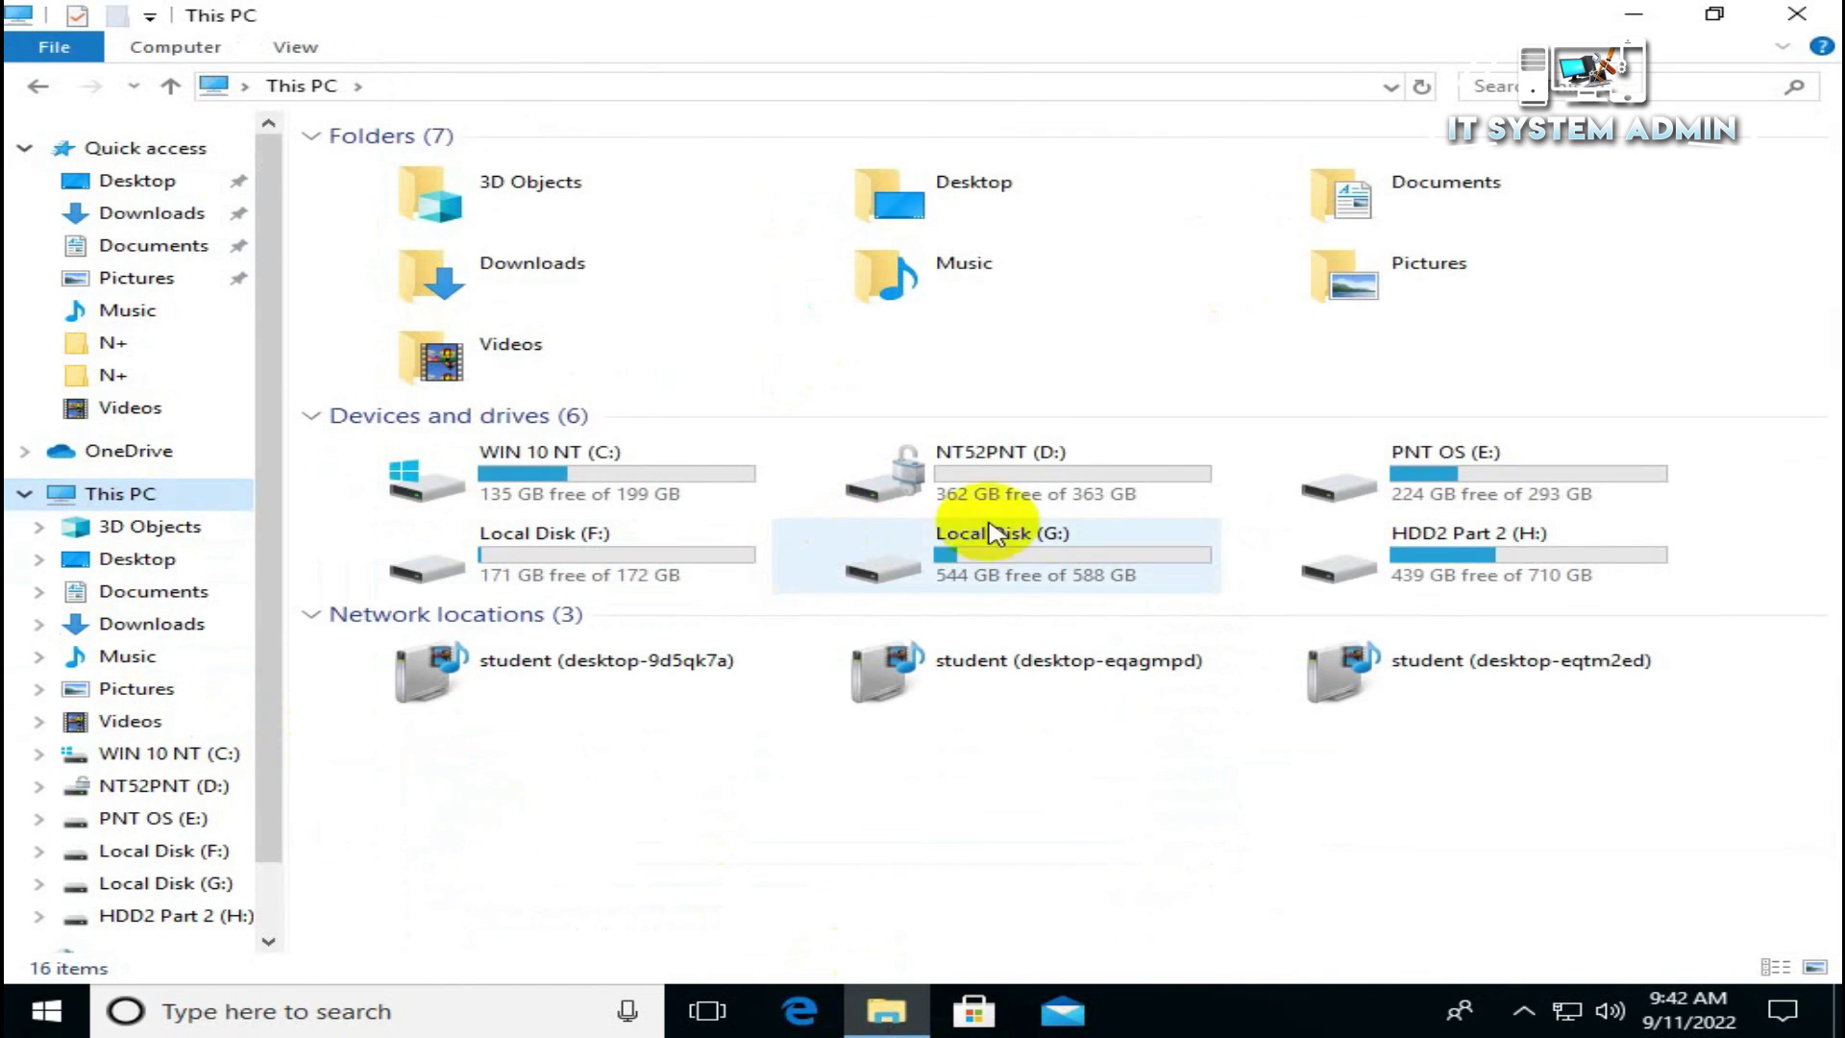
mouse_move(1027, 473)
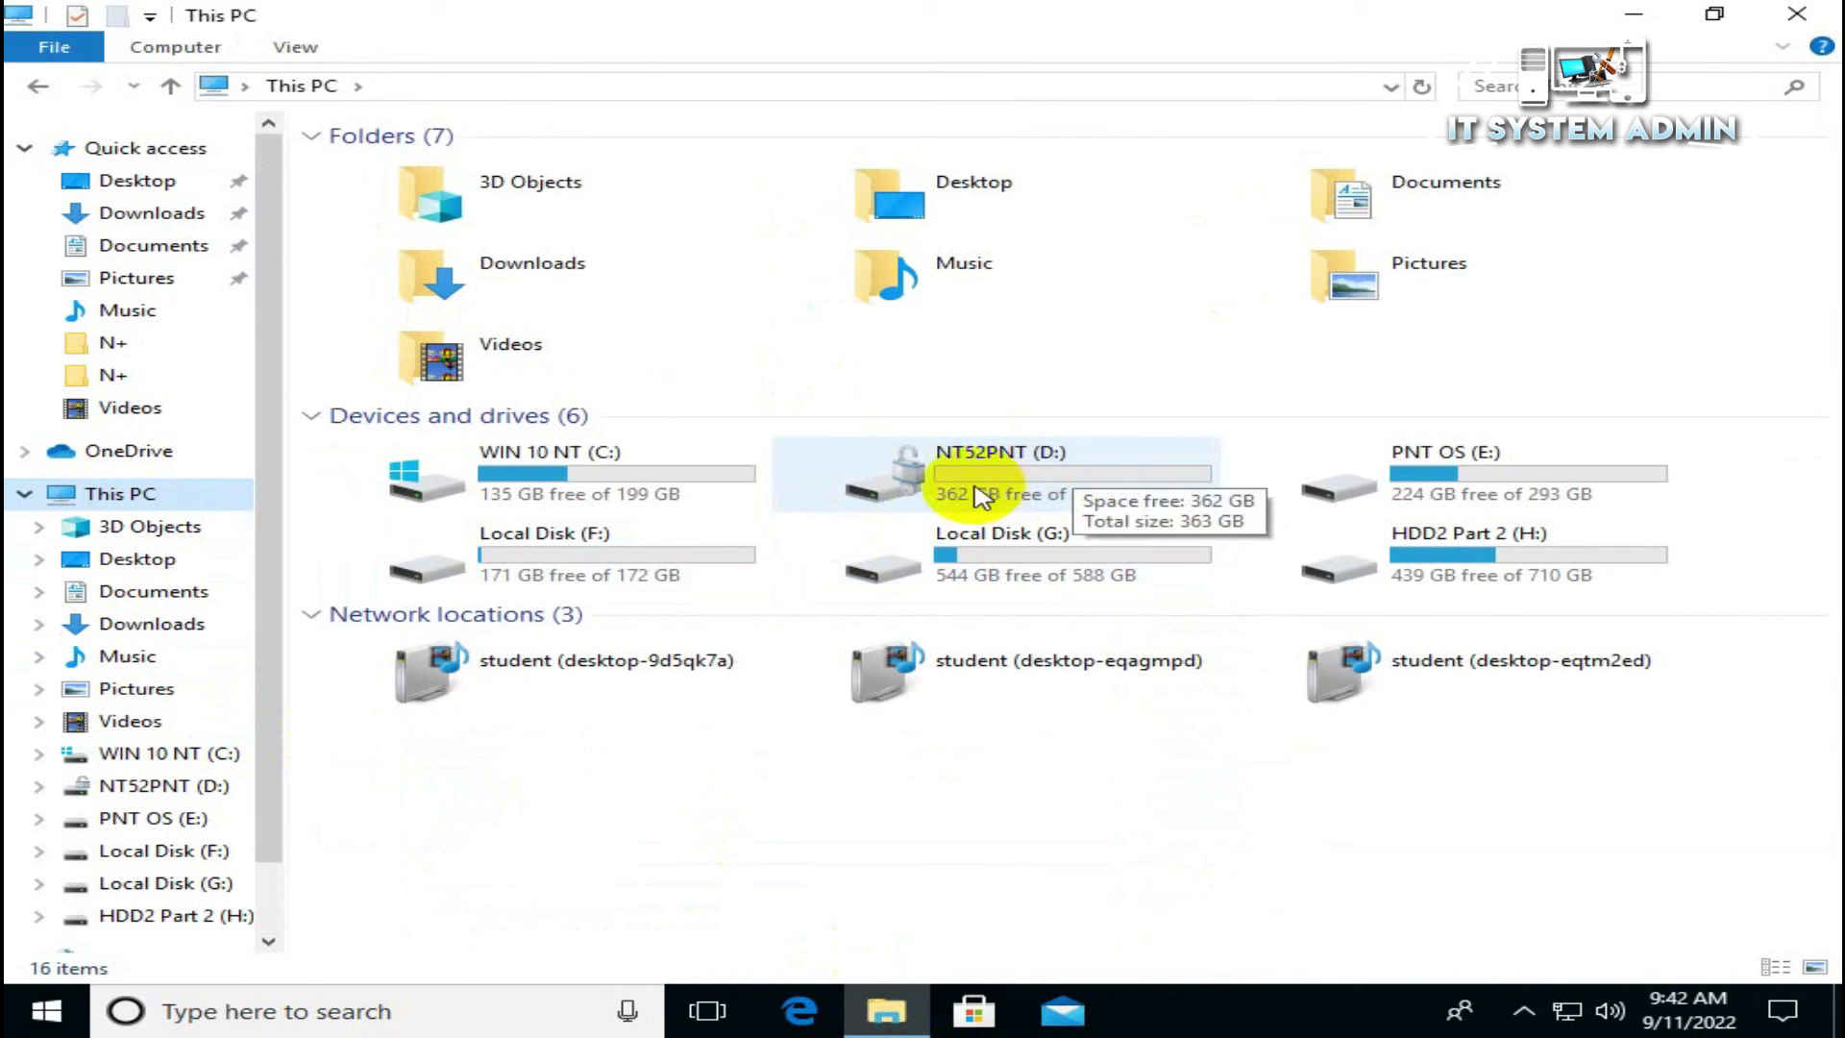
double_click(1051, 486)
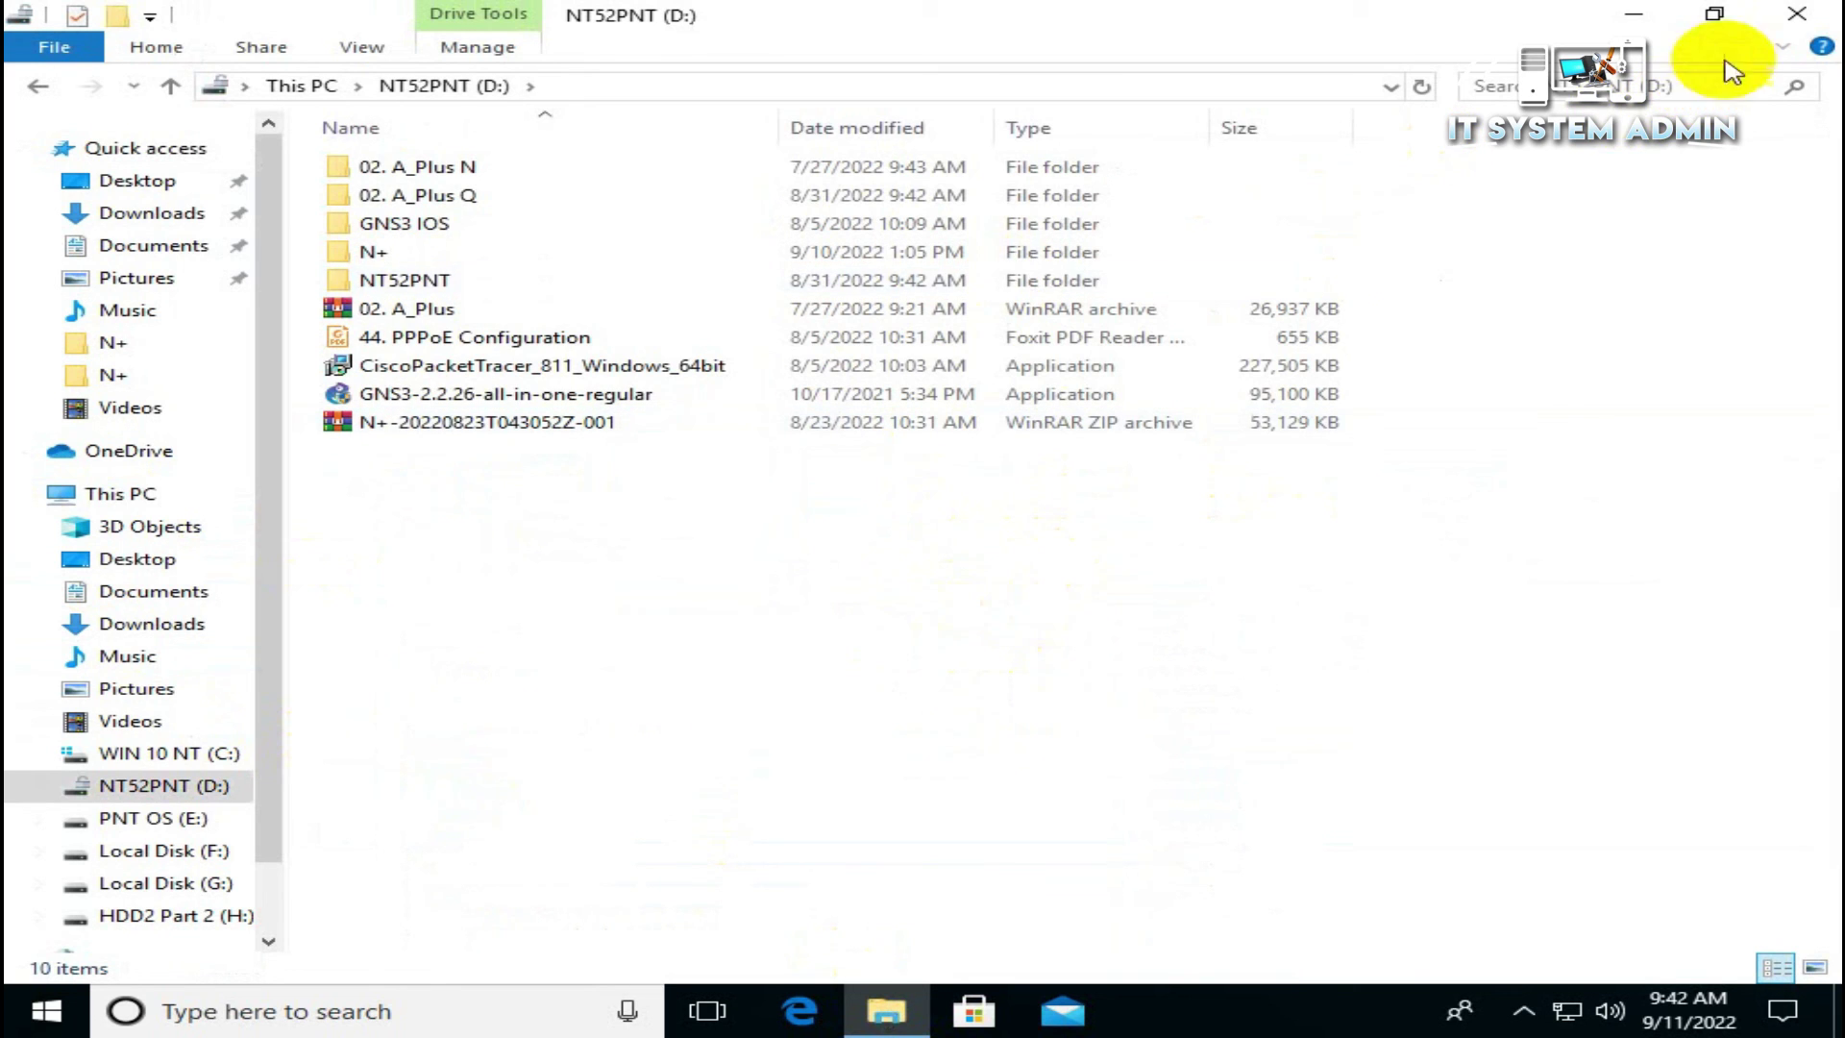
- Dismiss the drive's Explorer window and refresh the desktop, leaving D: unlocked
click(1799, 20)
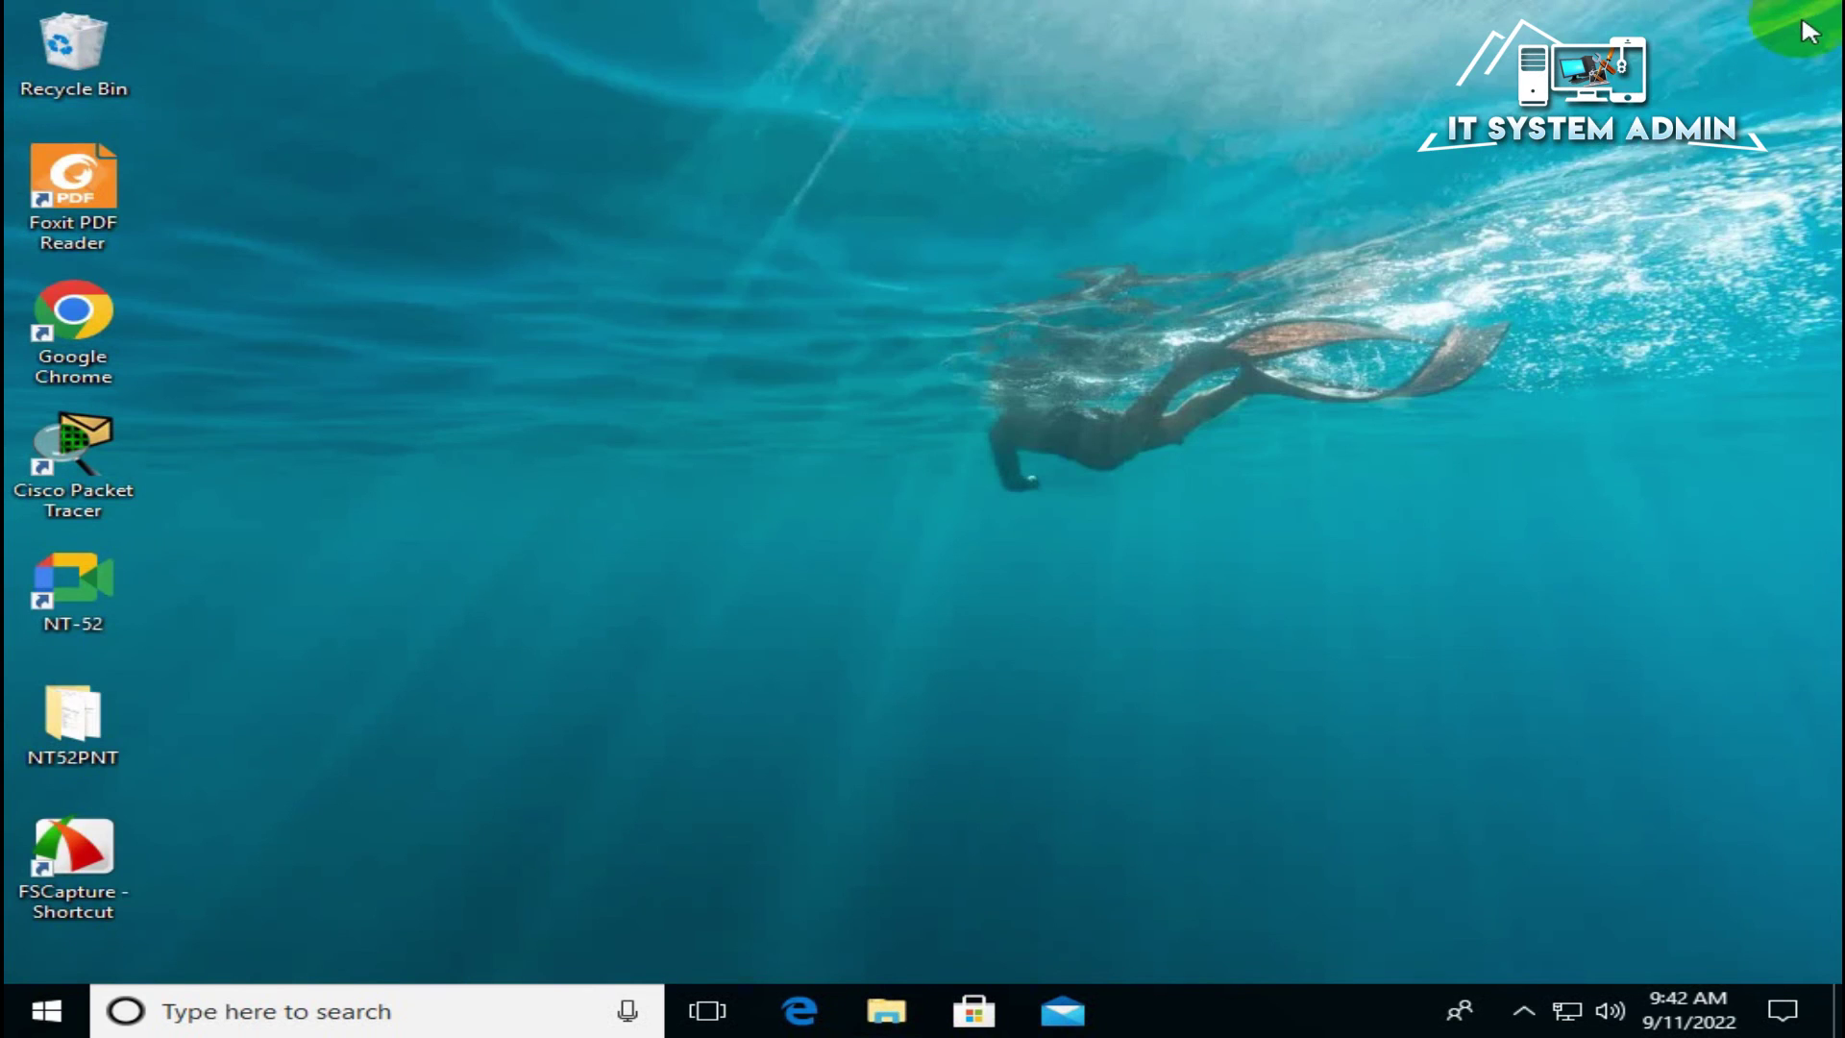
right_click(730, 374)
click(788, 445)
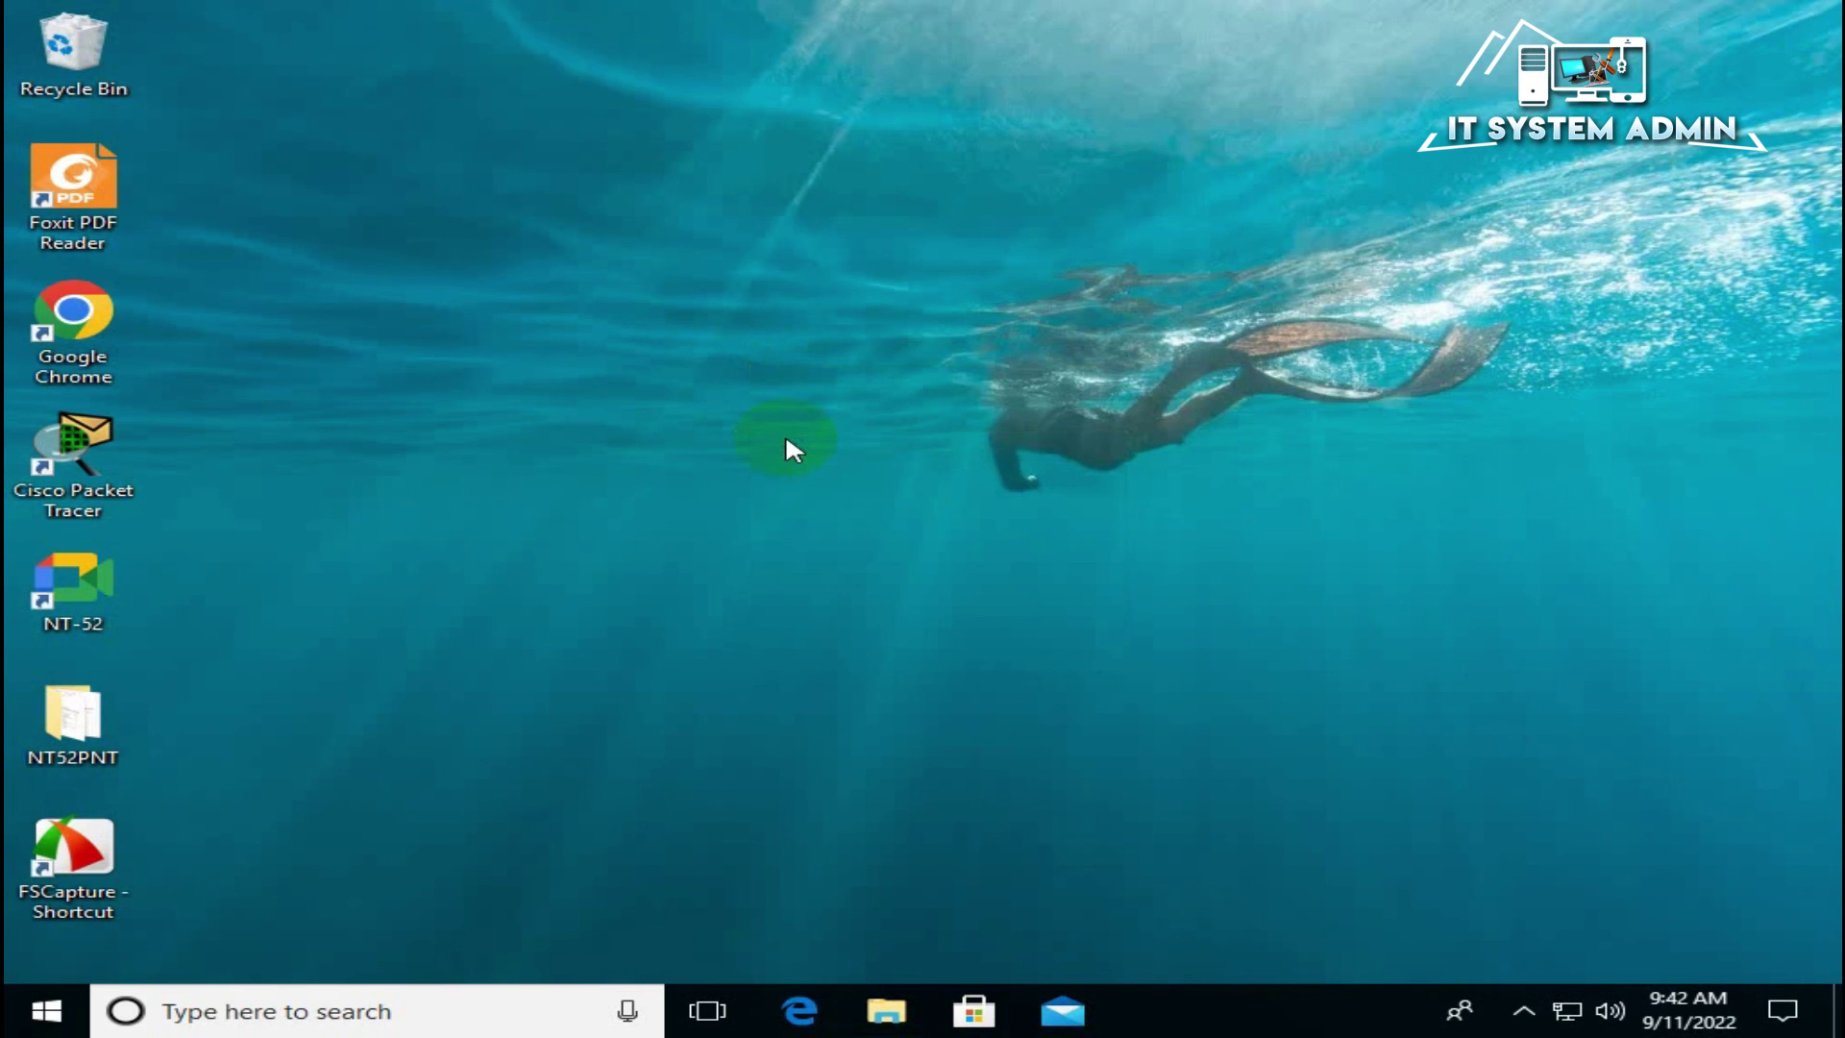